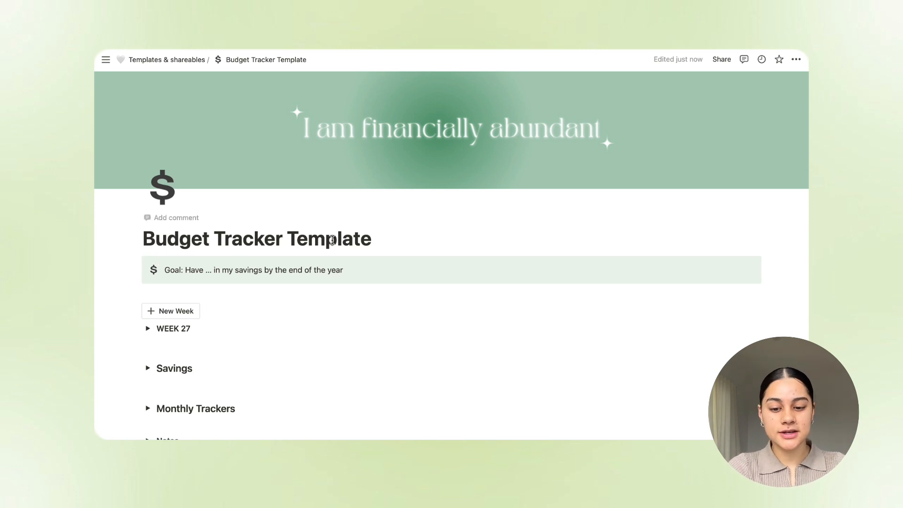
drag(374, 245, 288, 246)
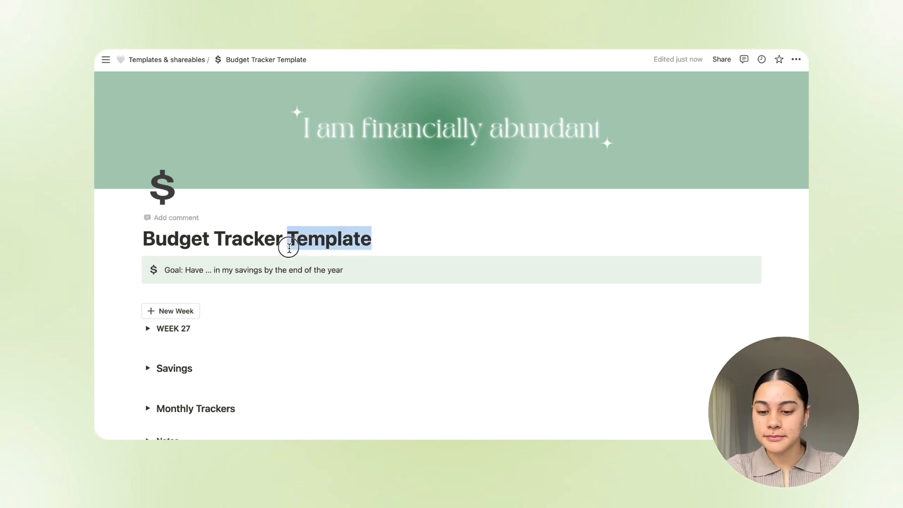
click(376, 244)
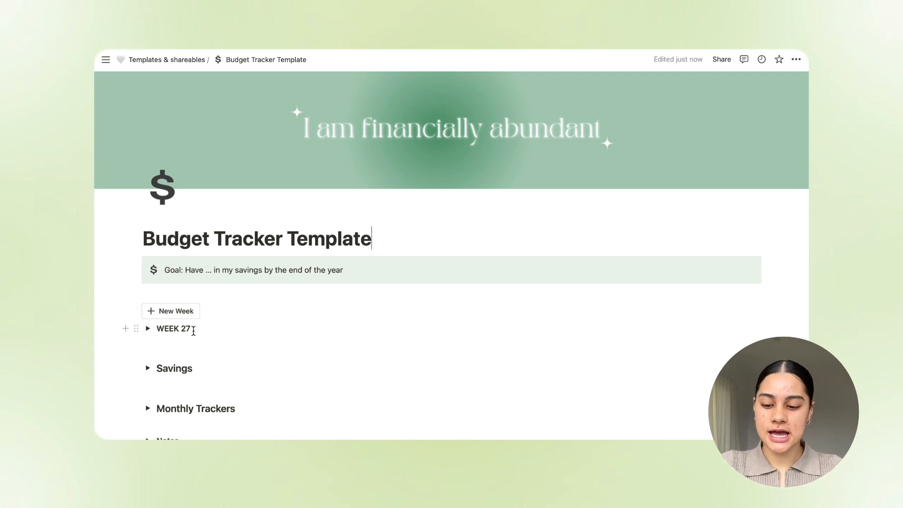
Step: Expand the WEEK 27 section and look over its Expenses, Income and Net tables
click(149, 329)
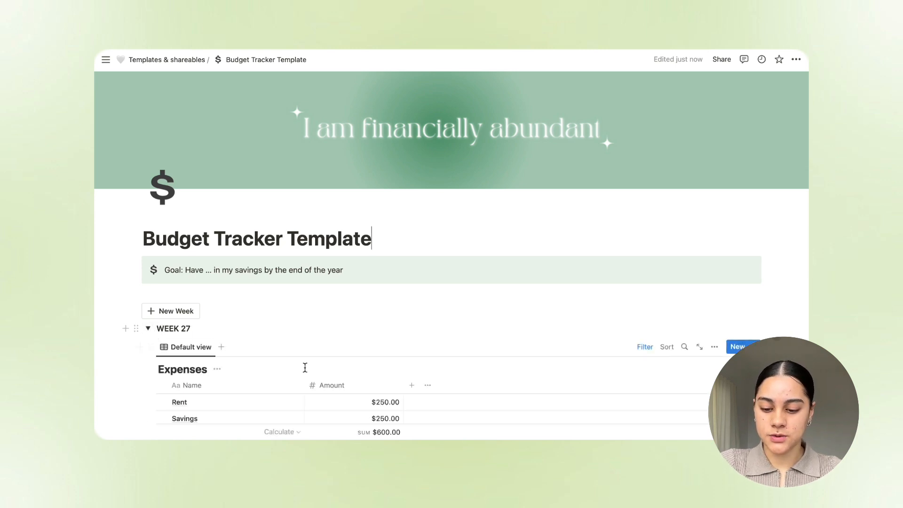
scroll(305, 370, down, 5)
scroll(307, 372, down, 1)
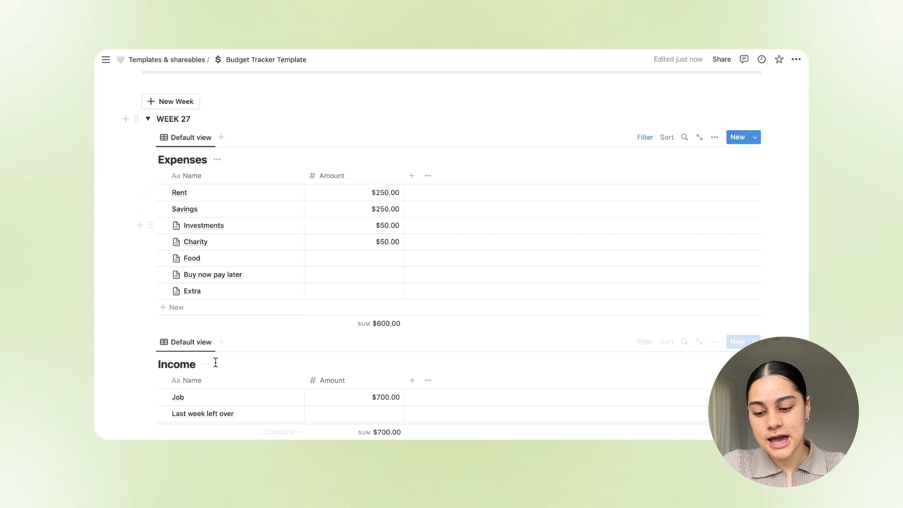
scroll(272, 285, down, 5)
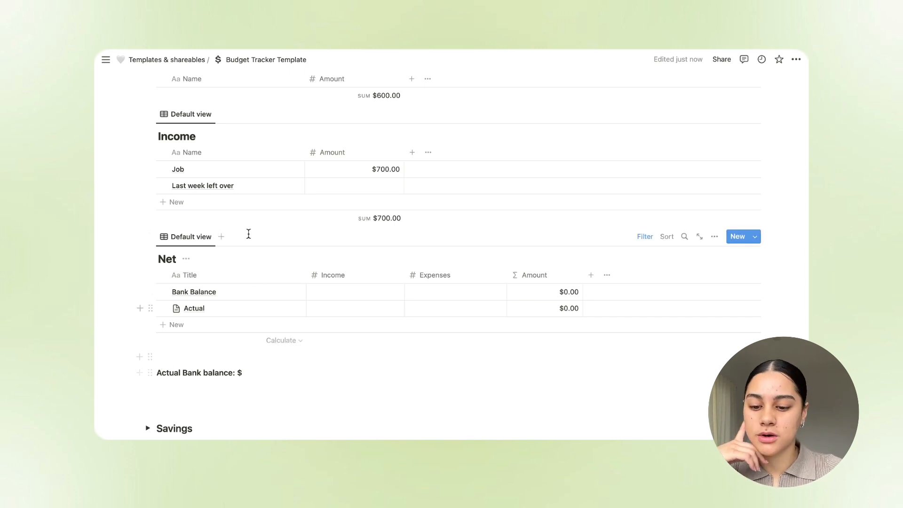
scroll(248, 230, up, 5)
scroll(248, 233, up, 1)
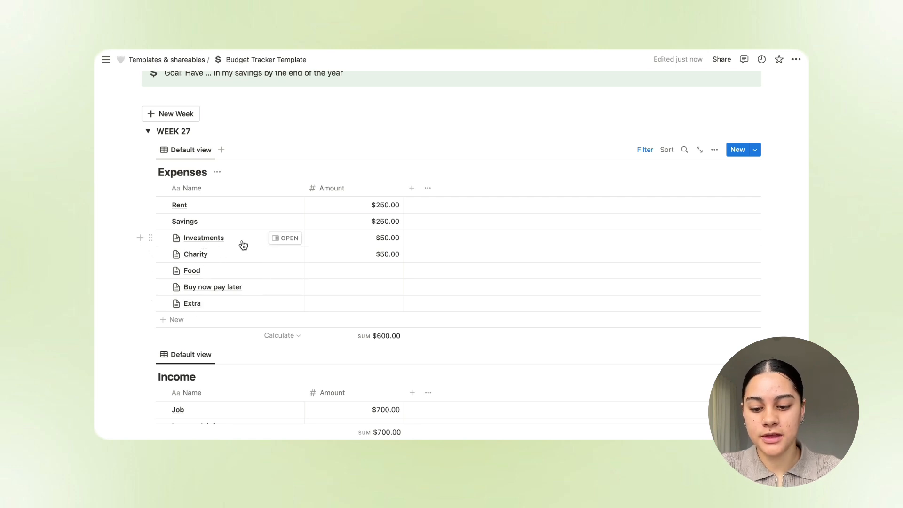
Step: Open the Investments entry from the Expenses table to view its breakdown, and close it again
click(289, 238)
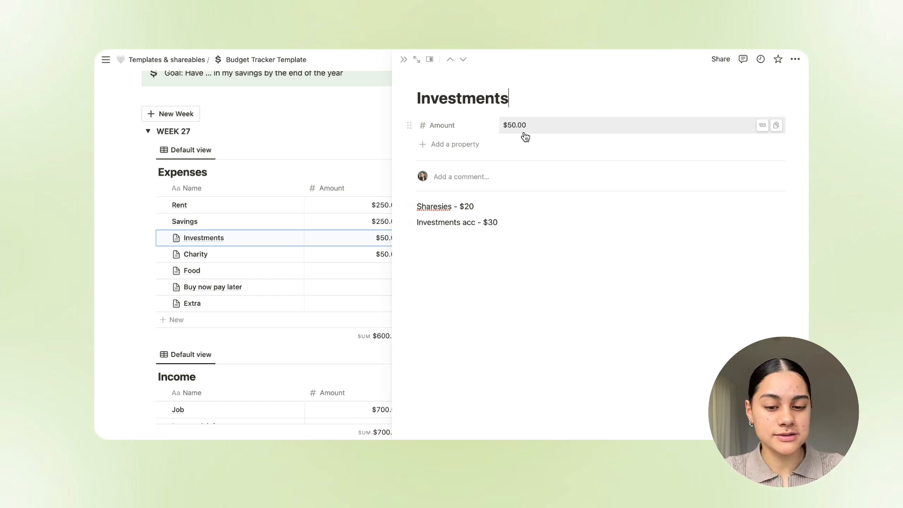
click(404, 59)
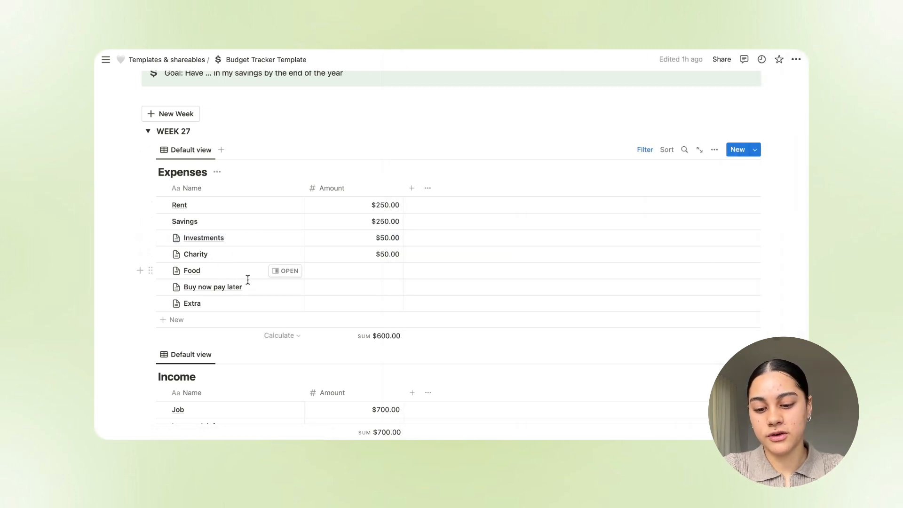
Step: Set the amount of the Food expense to 50 in its entry page and close the page
click(285, 272)
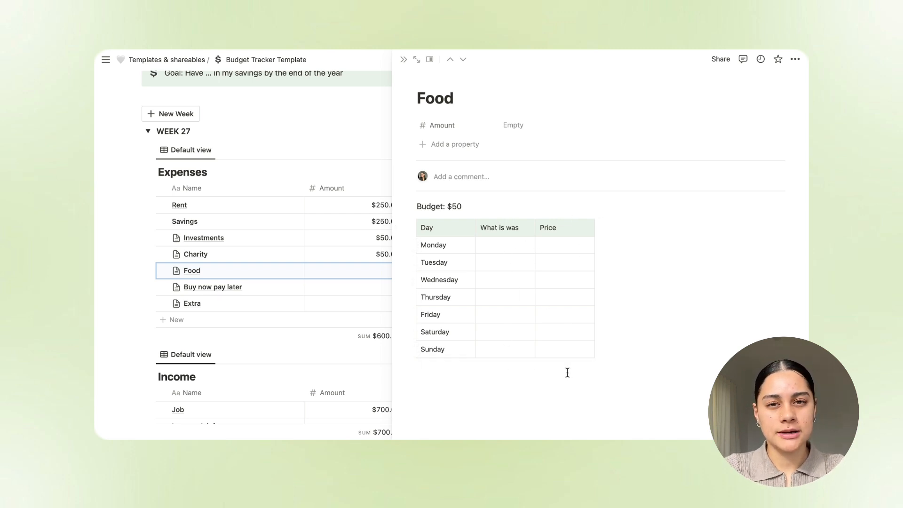
click(519, 126)
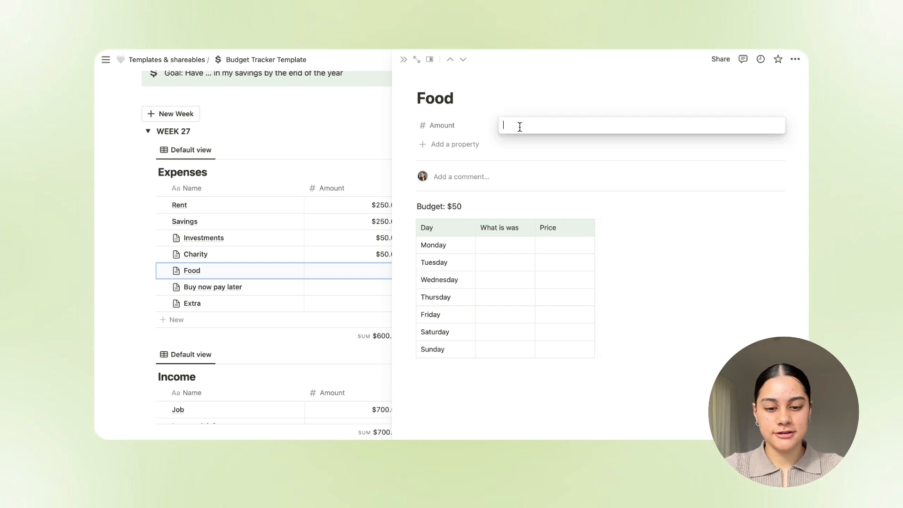
text(50)
click(469, 386)
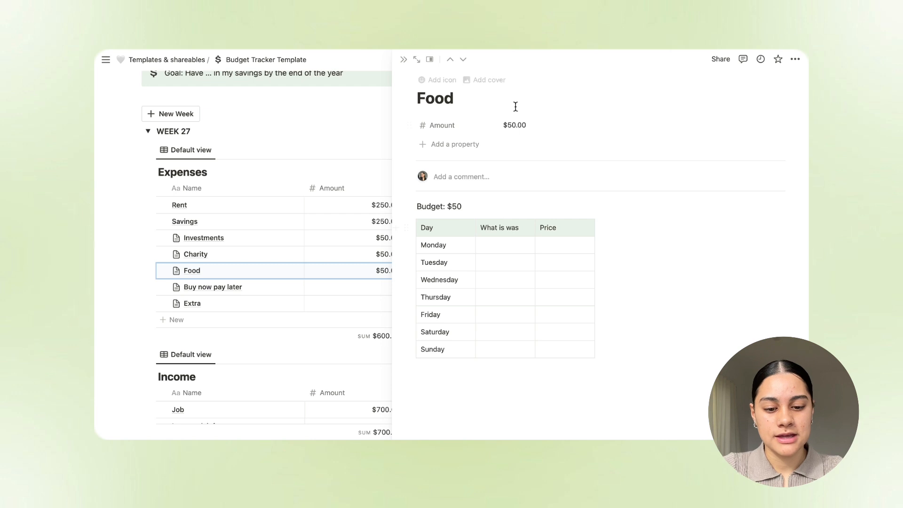
click(404, 60)
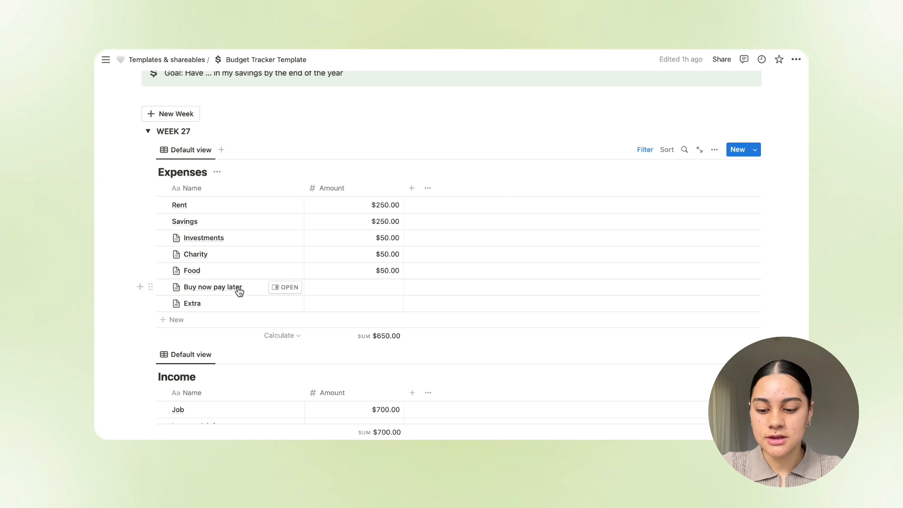
Step: Examine the Buy now pay later entry's provider table, amount field and owing note, and close the entry
click(288, 287)
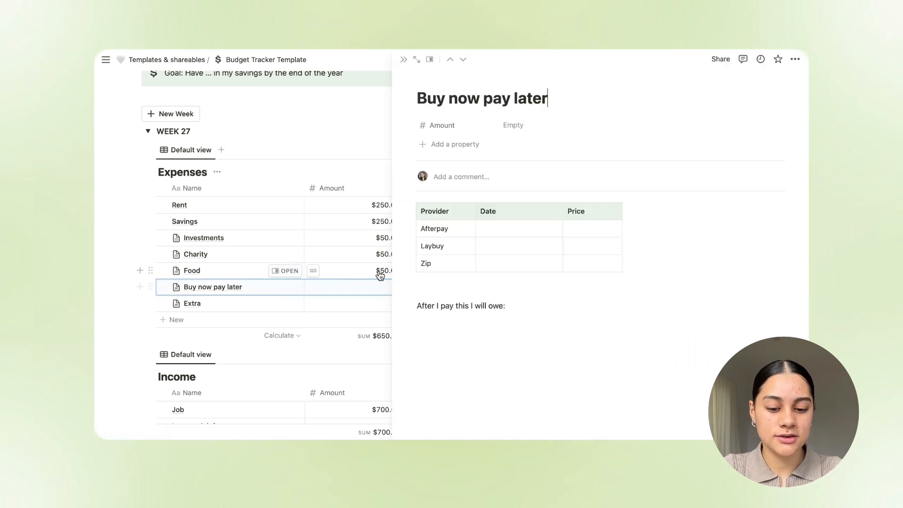
click(454, 291)
click(456, 321)
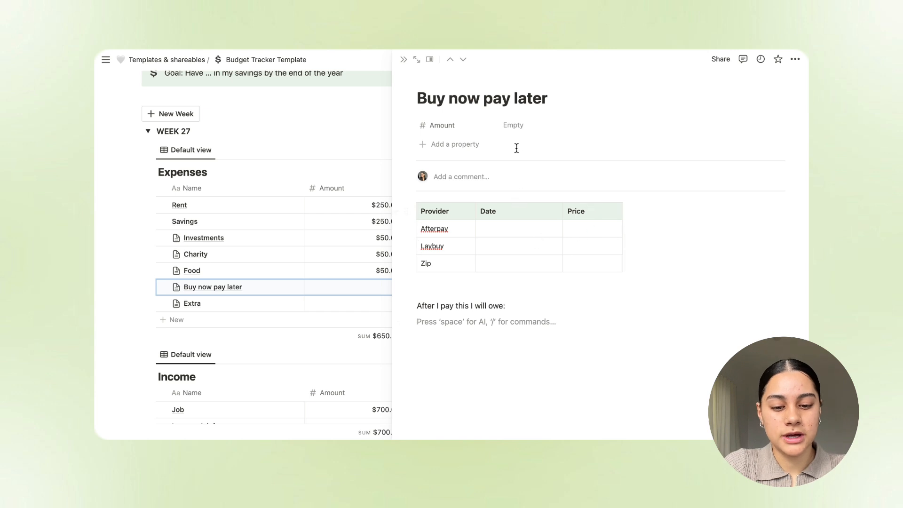
click(522, 124)
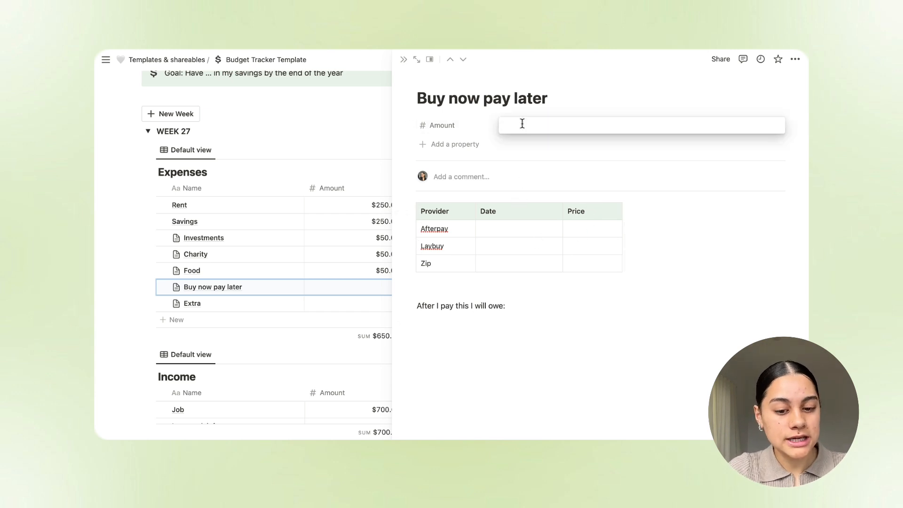
click(511, 321)
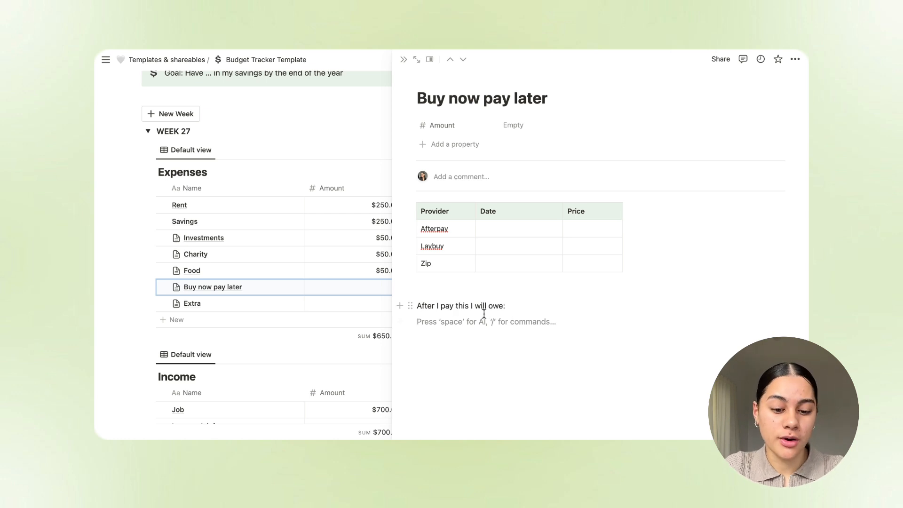
click(430, 322)
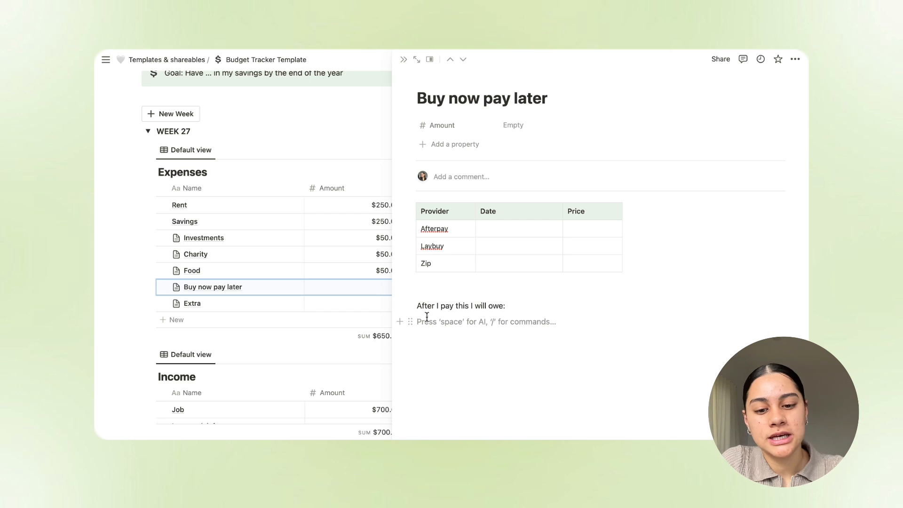
click(404, 60)
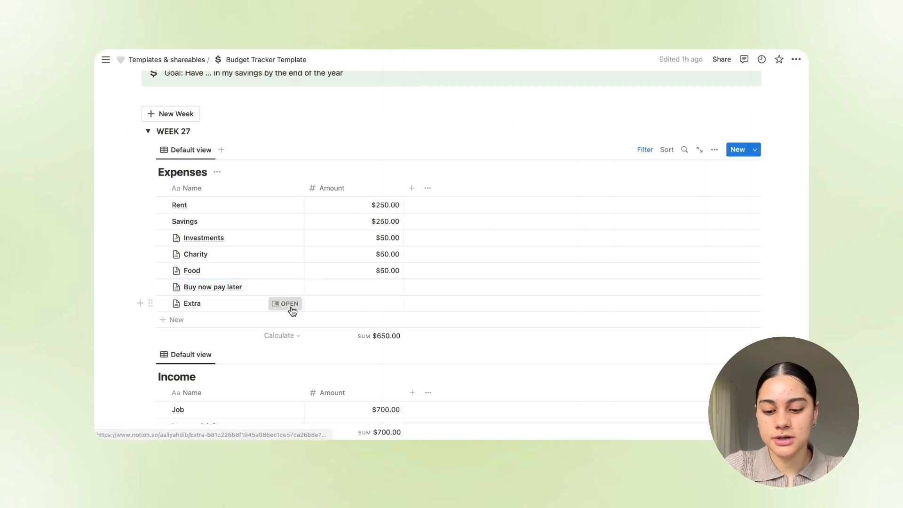
Step: Examine the Extra expense entry's example note and amount field, and close the entry
click(287, 304)
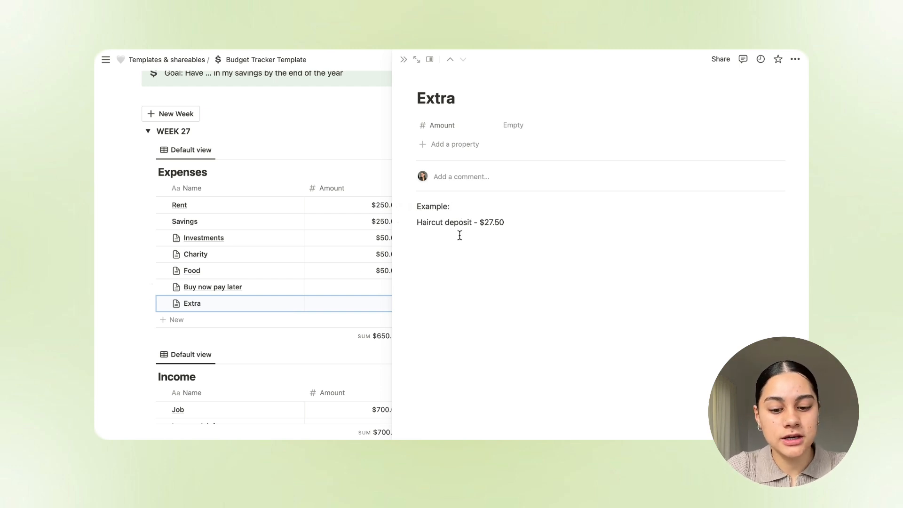
click(446, 216)
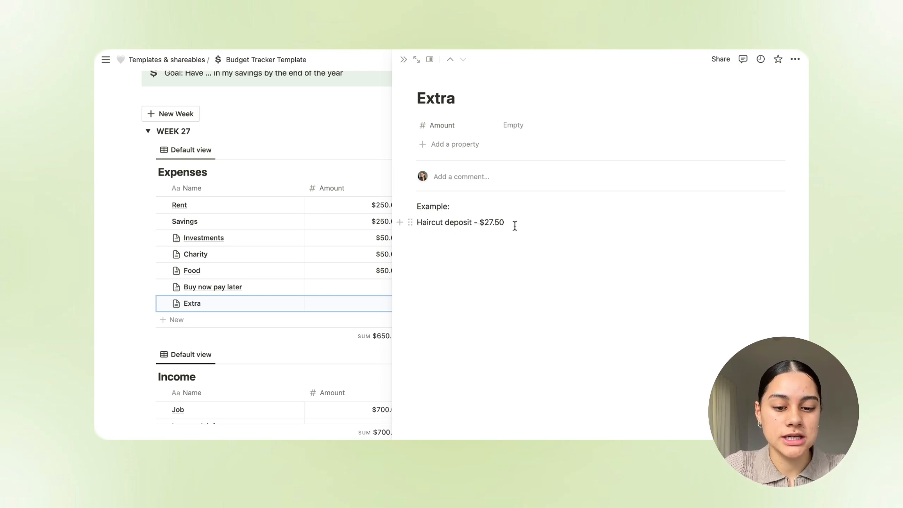
click(512, 126)
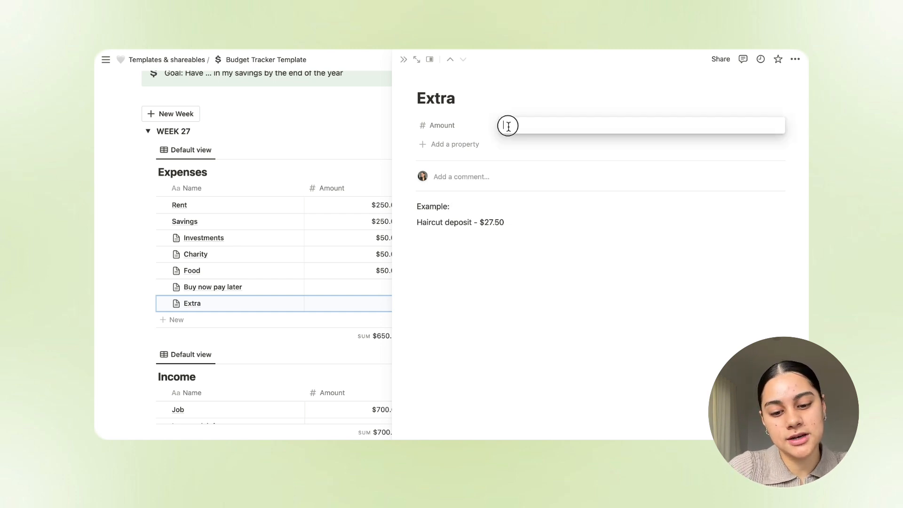
click(403, 60)
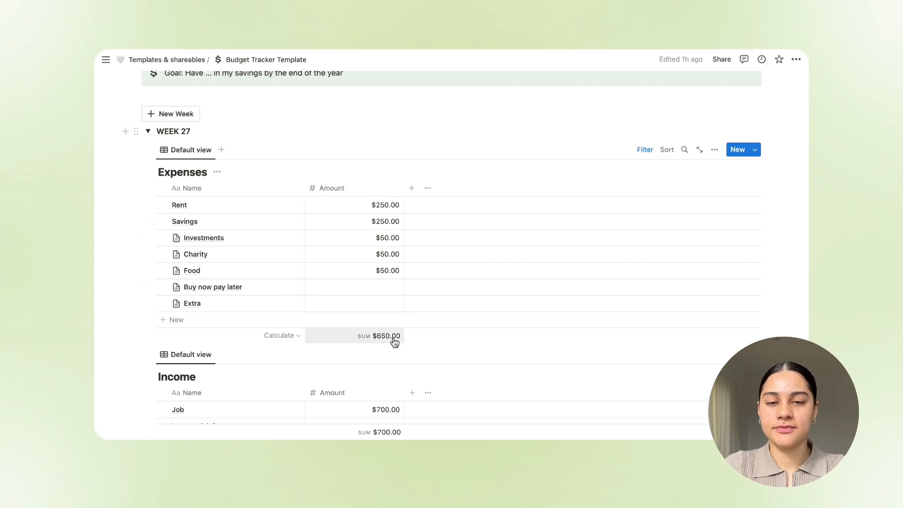
Step: Set the Income of the Bank Balance row in the Net table to 700
scroll(394, 342, down, 10)
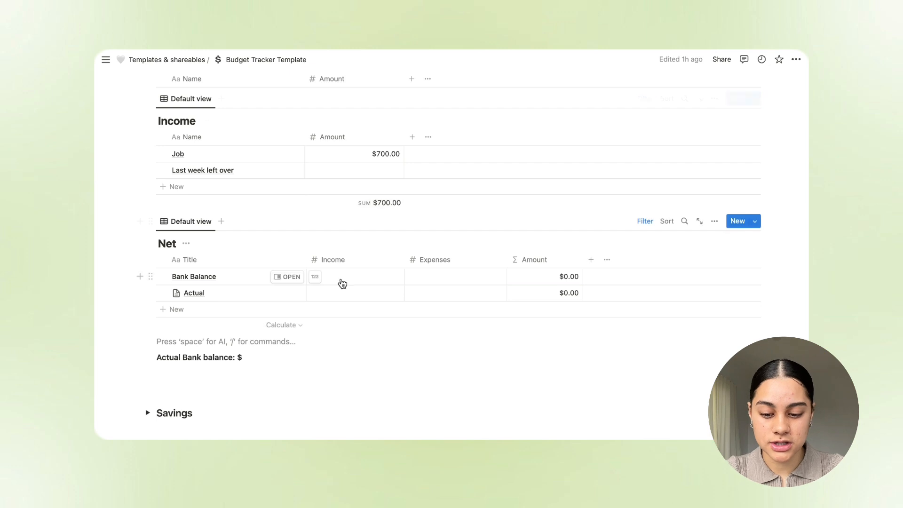
click(341, 280)
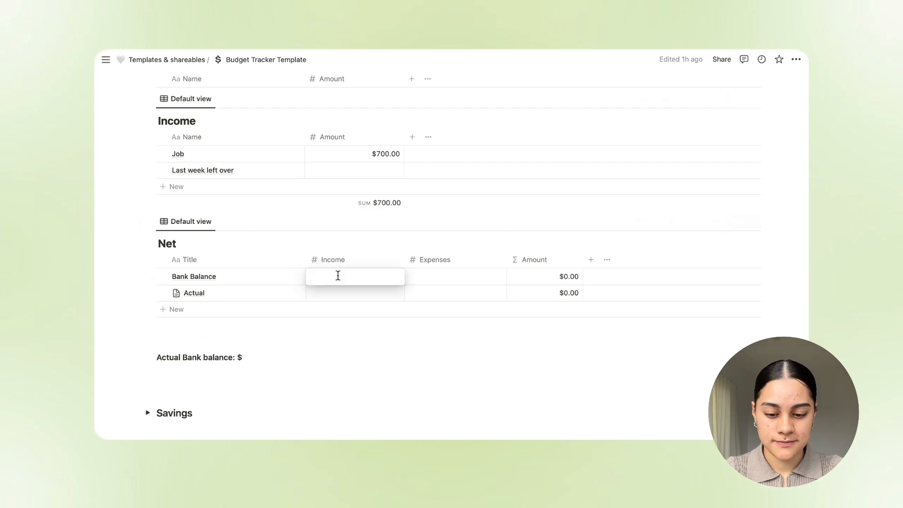
text(700)
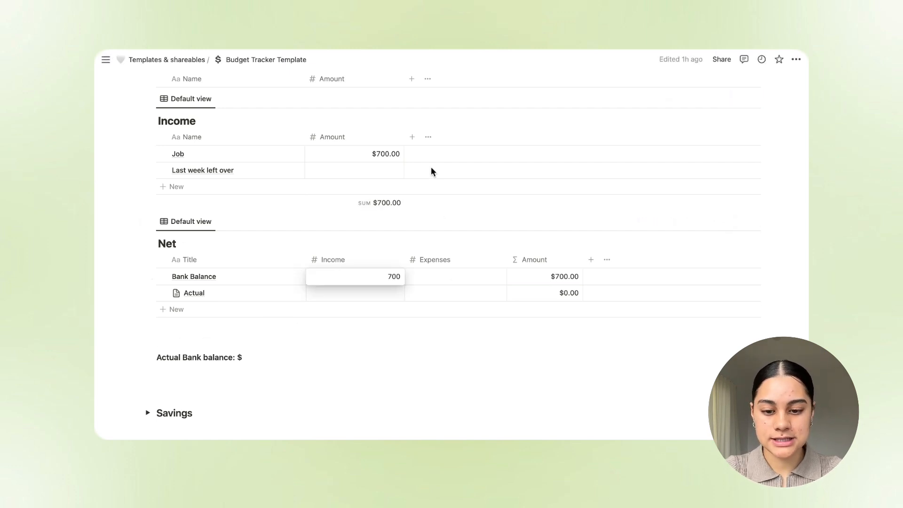
key(Return)
Step: Check the Expenses sum and set the Expenses of the Net table's Bank Balance row to 650
scroll(427, 176, up, 4)
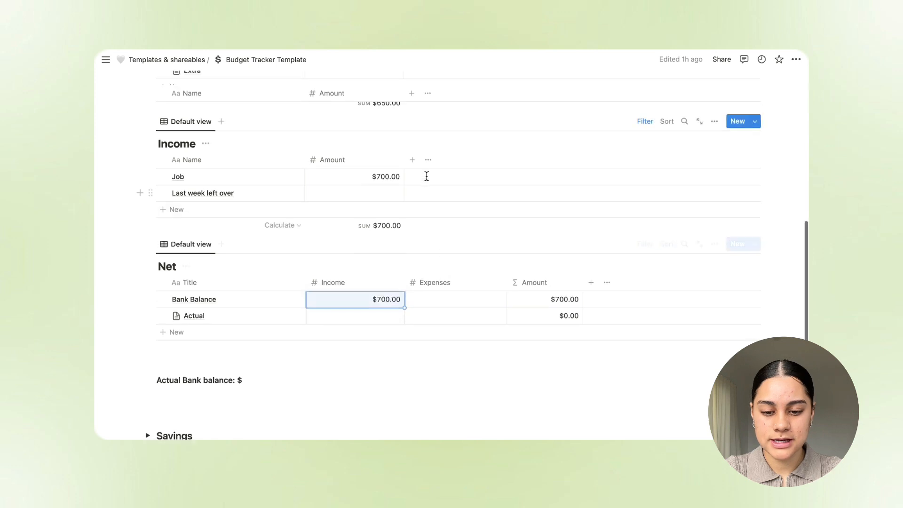
scroll(424, 303, down, 3)
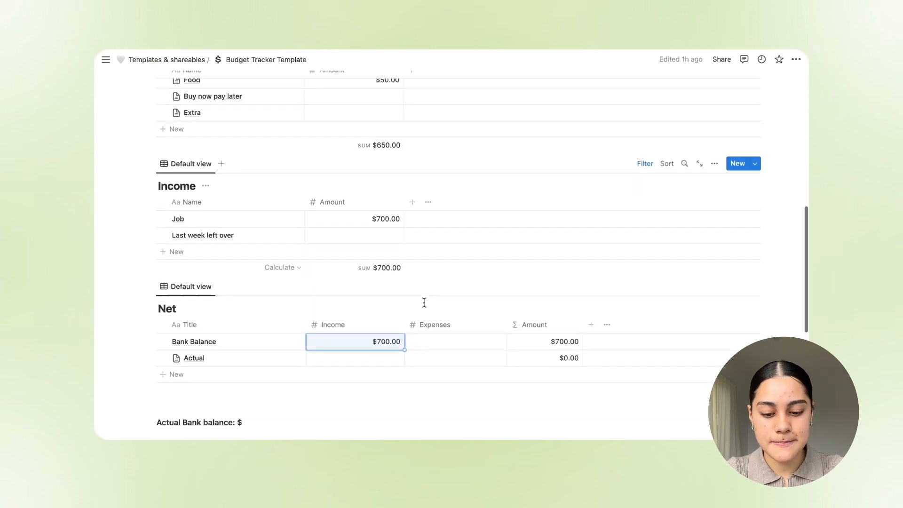
click(430, 317)
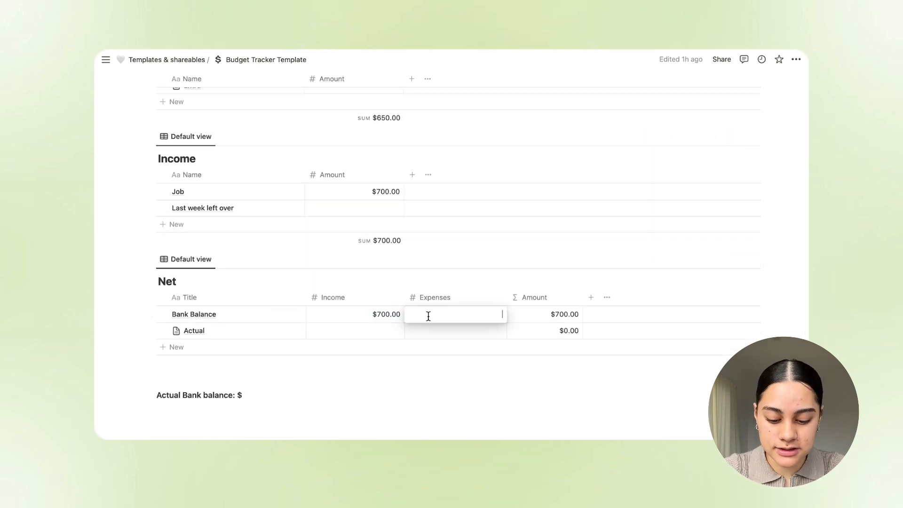
text(650)
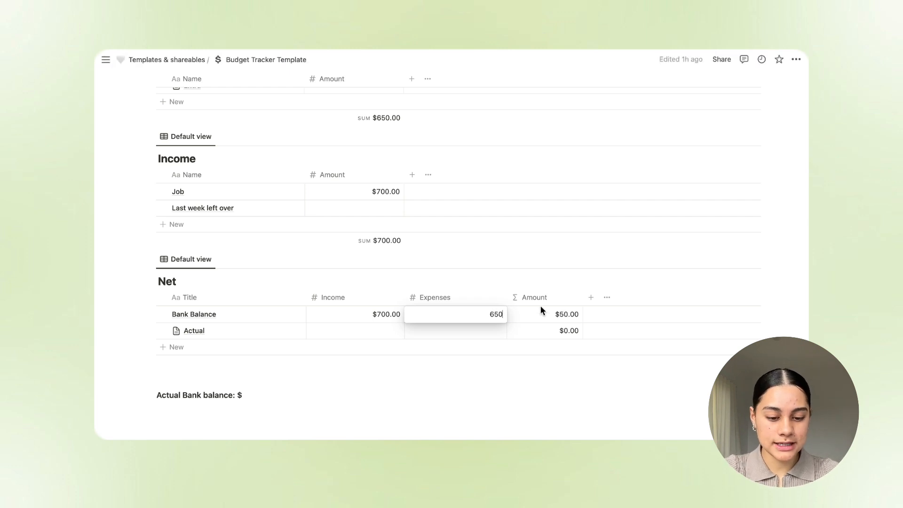
key(Return)
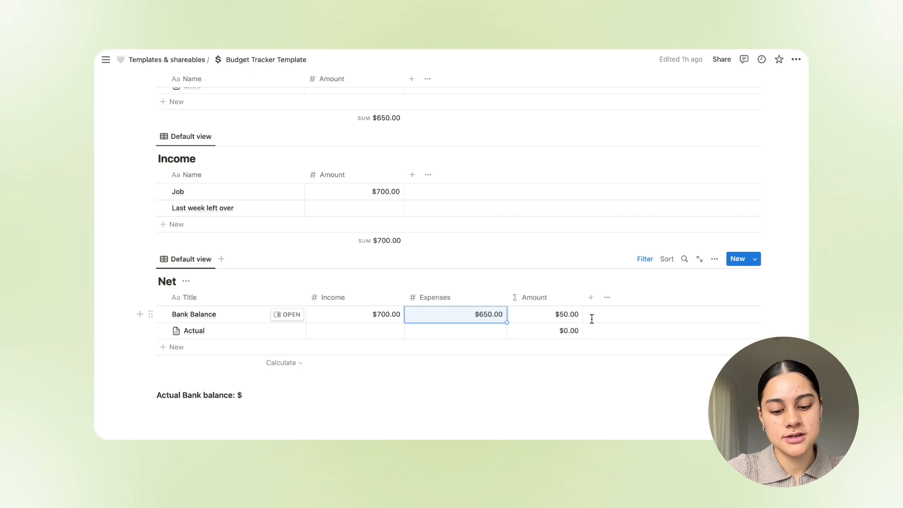
Step: Complete the Actual Bank balance line below the Net table with 46 after the dollar sign
click(251, 398)
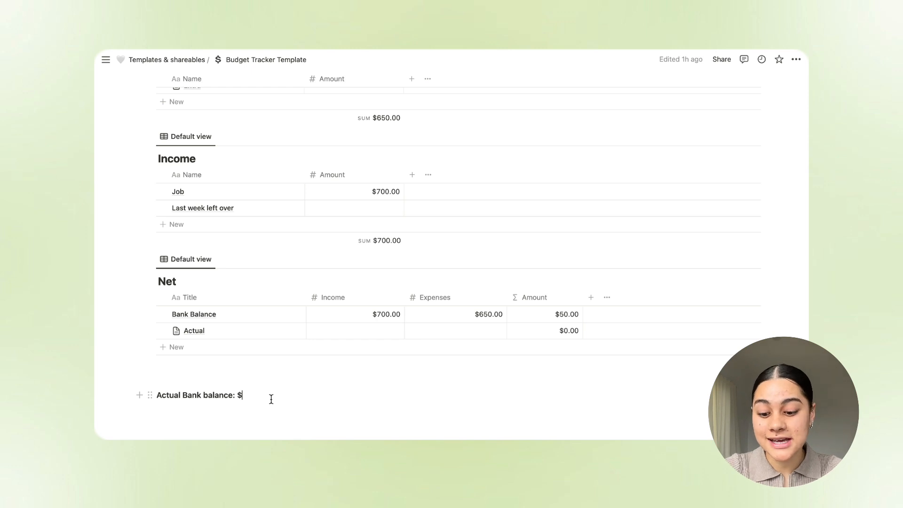
text(46)
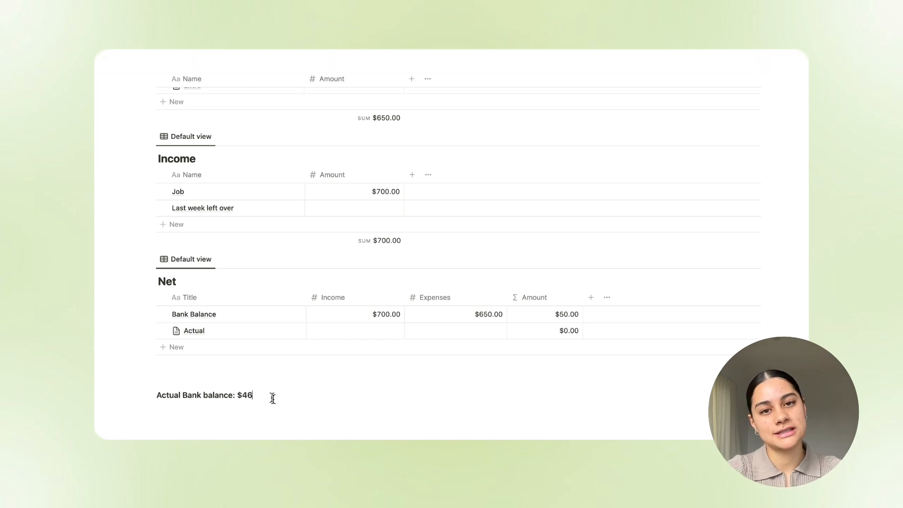
click(239, 380)
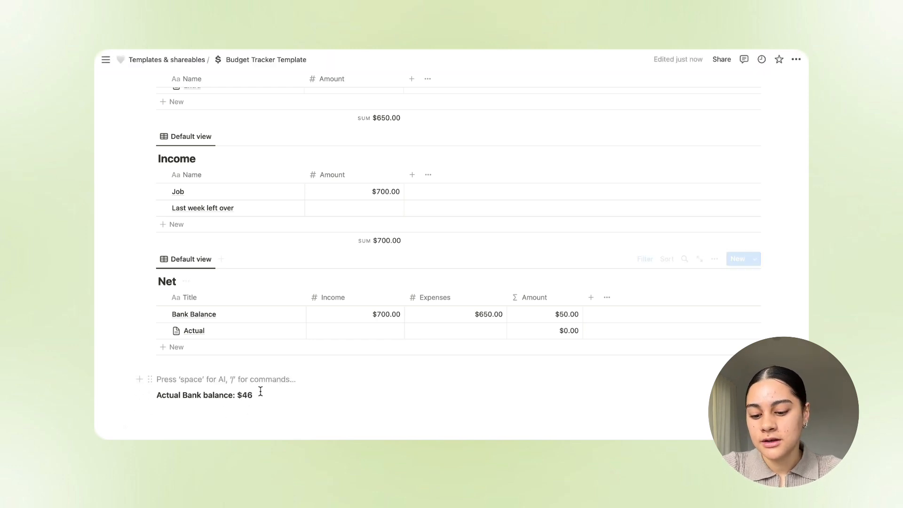
click(256, 396)
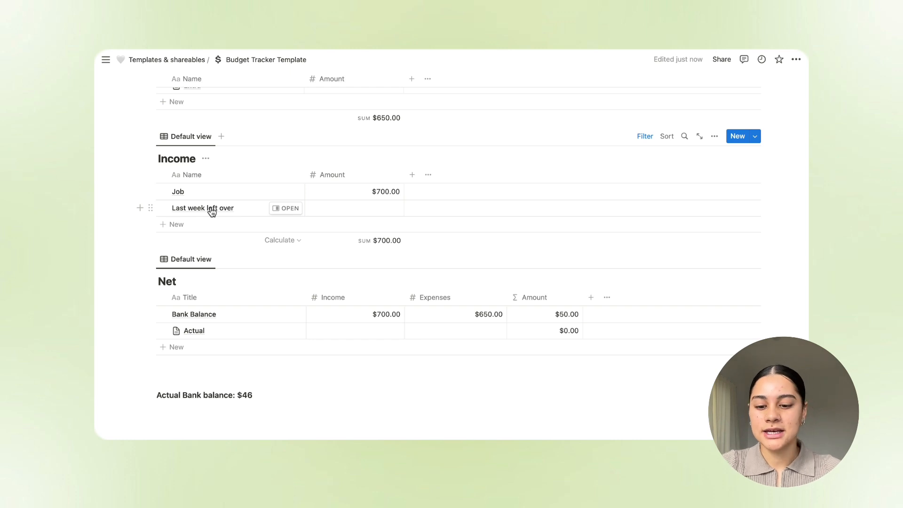
scroll(235, 266, down, 3)
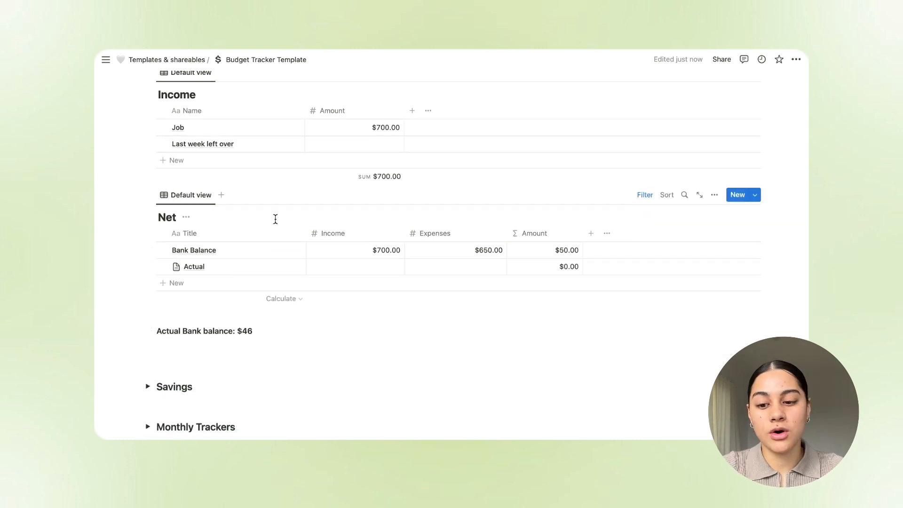
Step: Collapse the WEEK 27 section, insert a new week block above it and name it WEEK 28
scroll(275, 221, up, 5)
scroll(275, 221, up, 4)
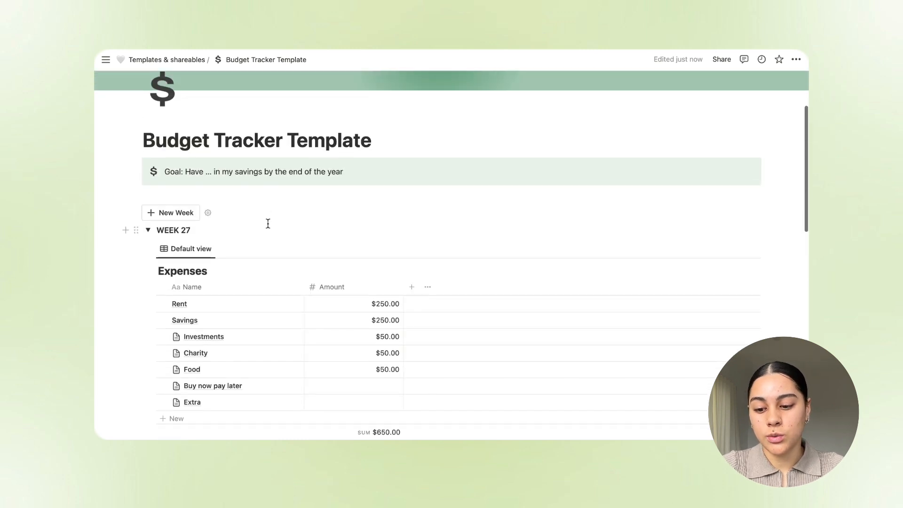
click(147, 230)
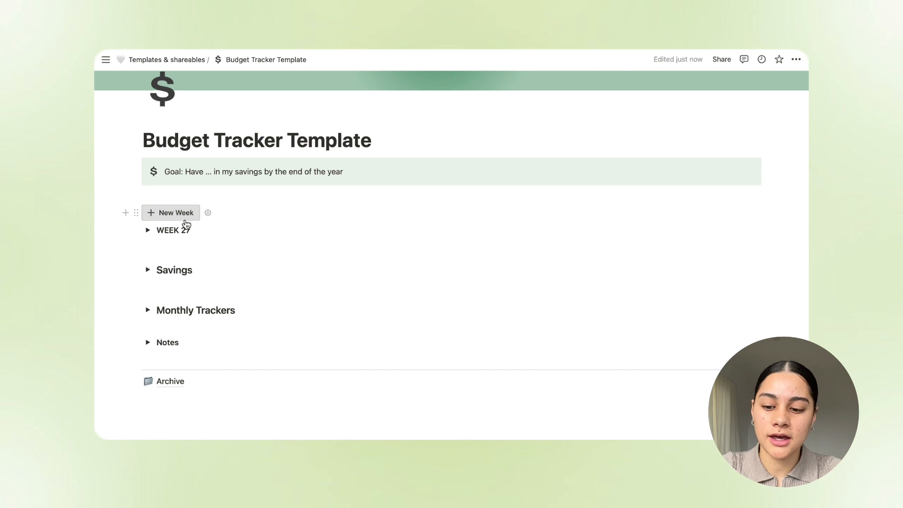
click(167, 218)
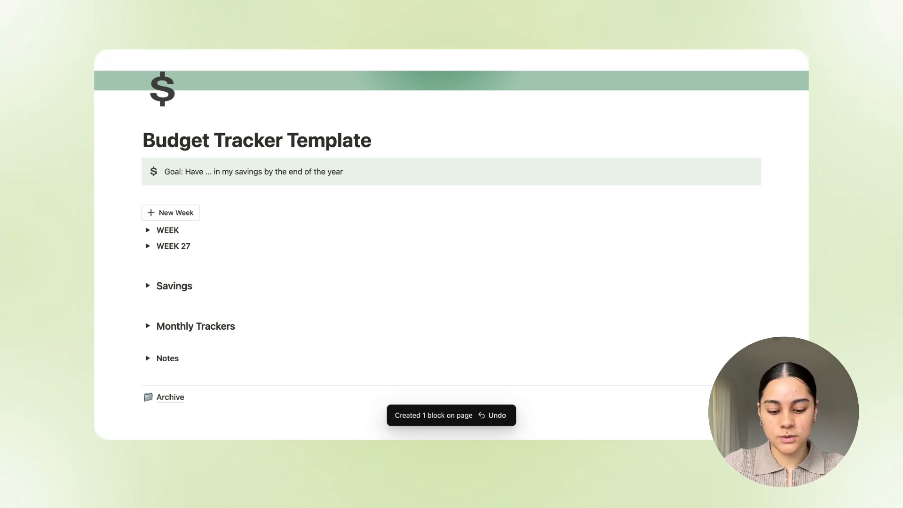
text(28)
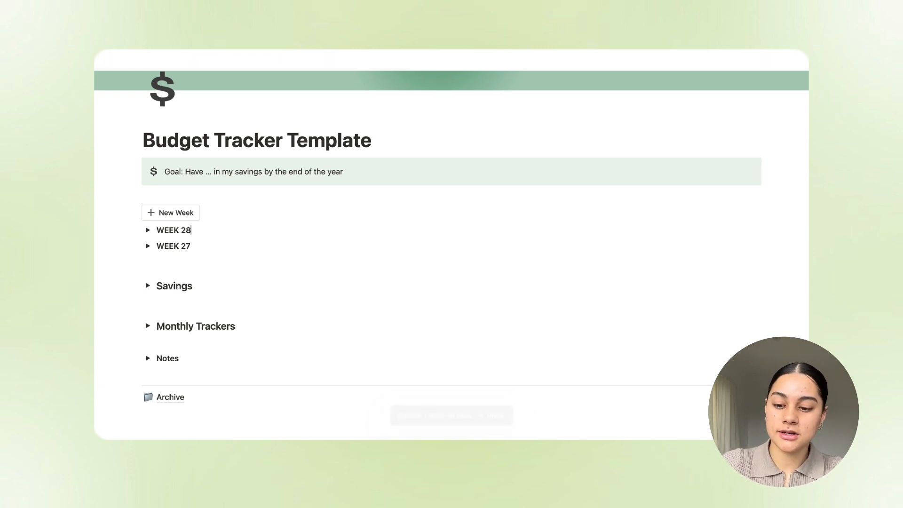
Step: Expand WEEK 28, review its Expenses, Income and Net tables, and collapse it again
click(148, 230)
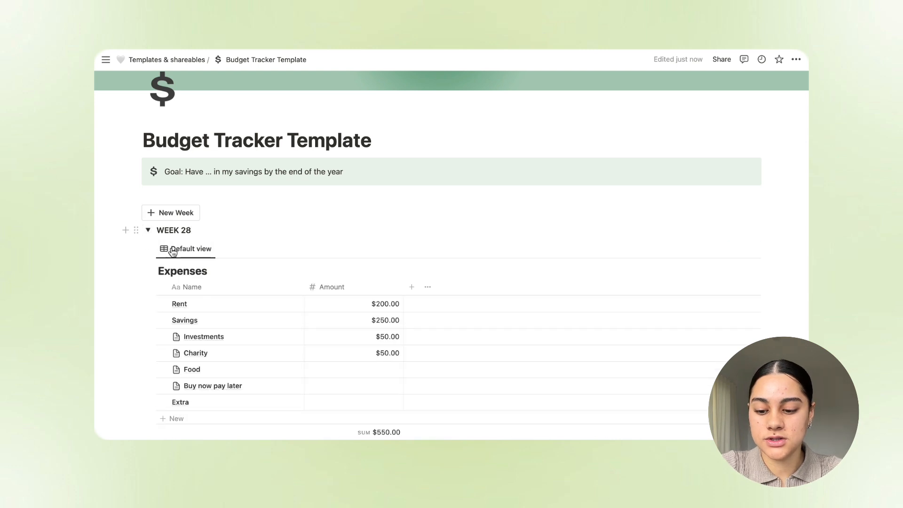
scroll(217, 303, down, 1)
scroll(217, 303, down, 10)
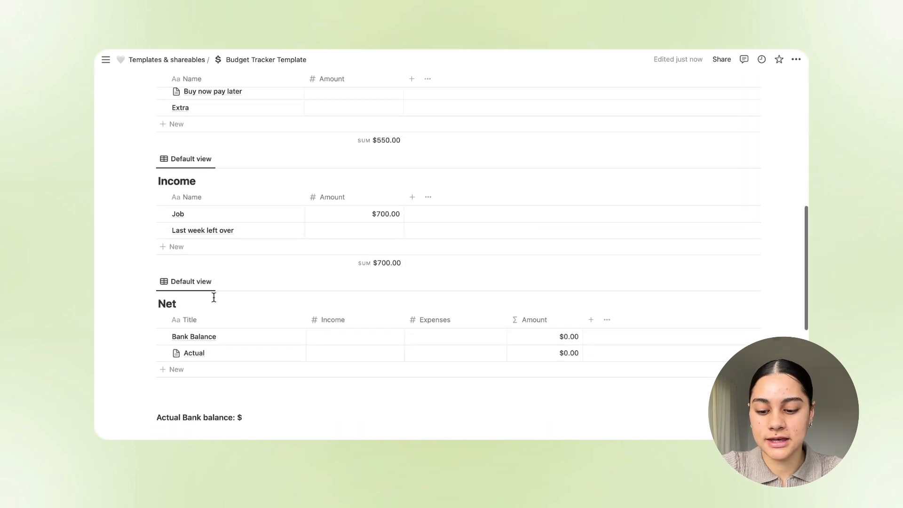
scroll(215, 302, up, 9)
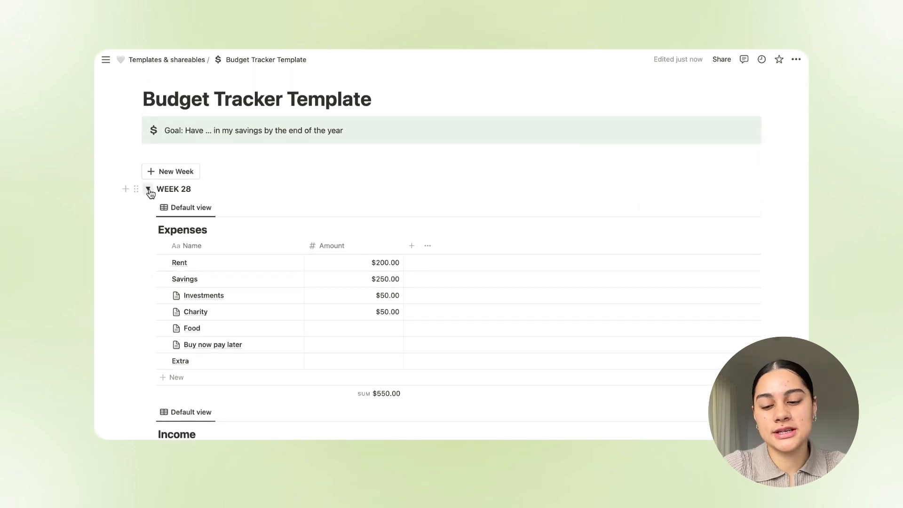
click(148, 189)
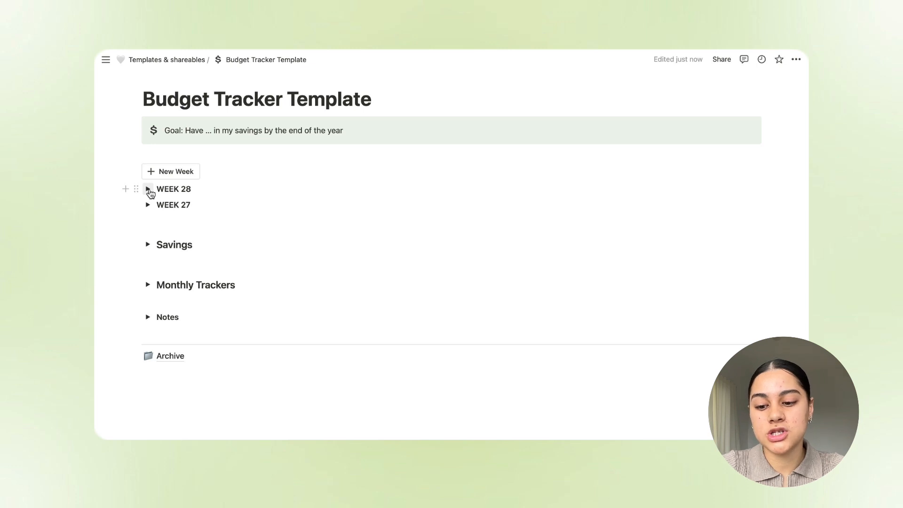
Step: Inspect the New Week button's configuration, reviewing the Expenses, Income and Net tables in its WEEK block, and close it
scroll(150, 193, down, 2)
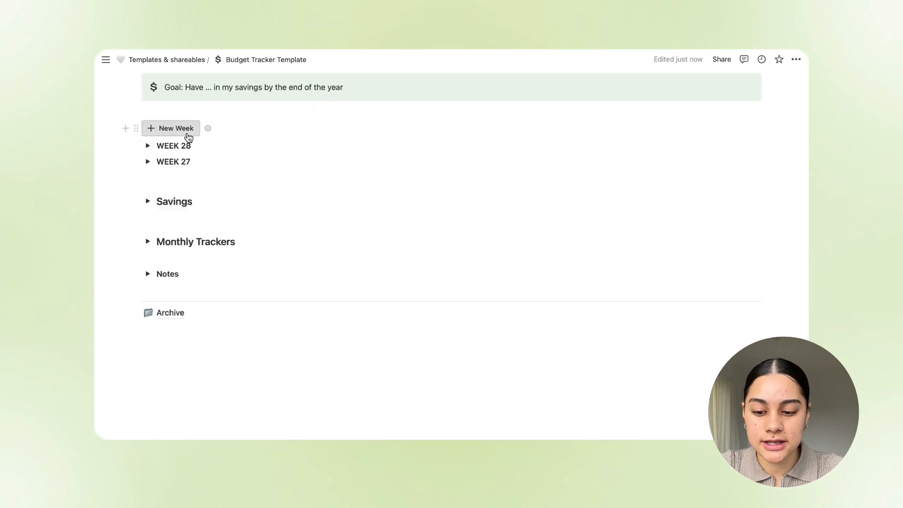
click(210, 133)
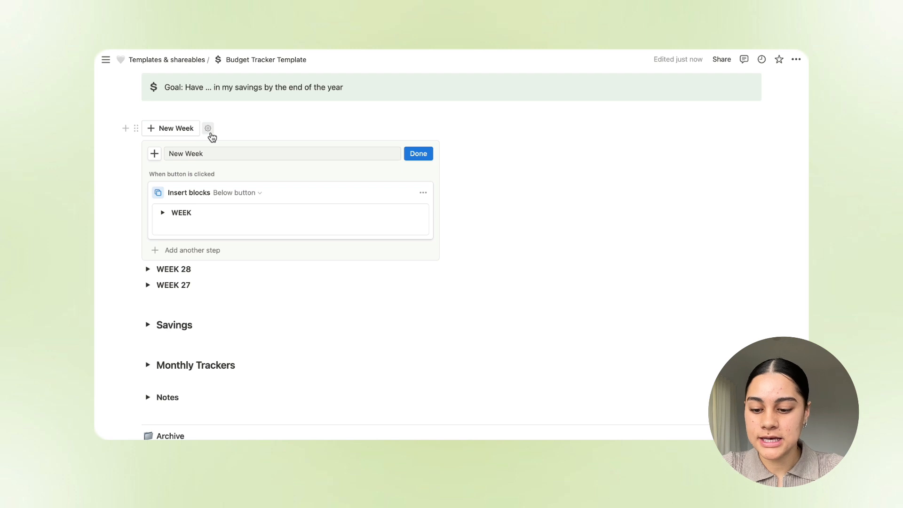
click(164, 214)
scroll(263, 242, down, 3)
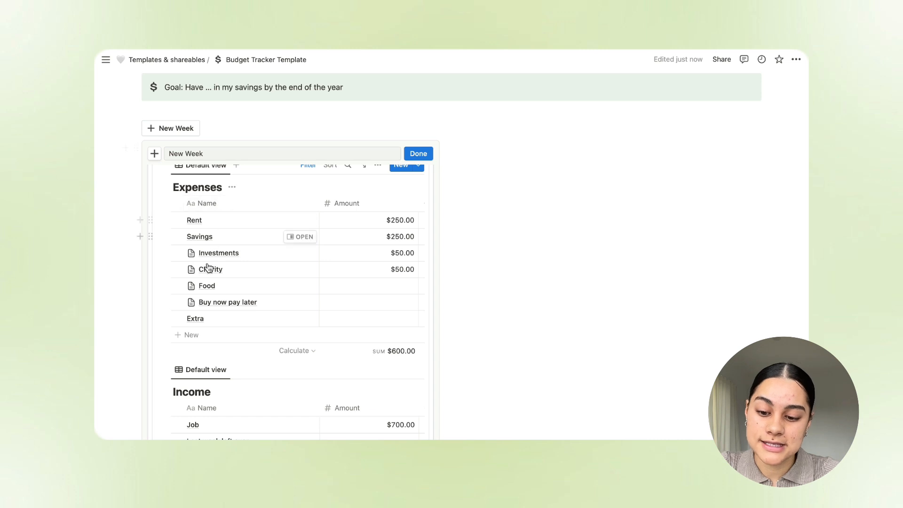
scroll(220, 319, down, 1)
scroll(221, 320, down, 6)
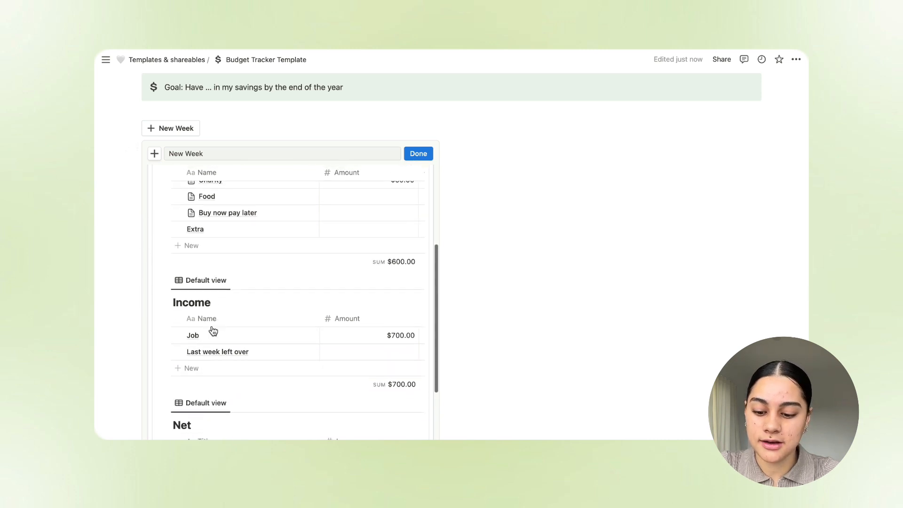
scroll(218, 366, down, 1)
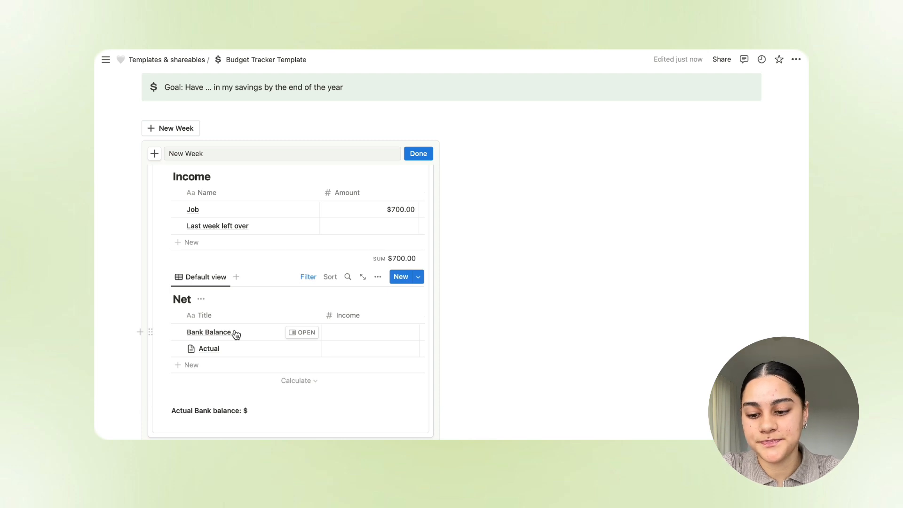
key(Escape)
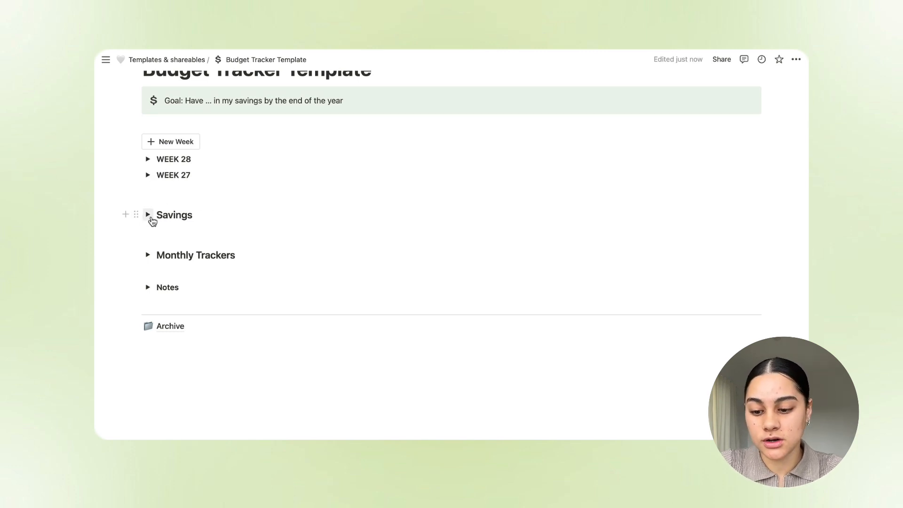
Step: Expand the Savings section, review the saving strategies and the Savings Tracker table, and collapse the section
click(148, 215)
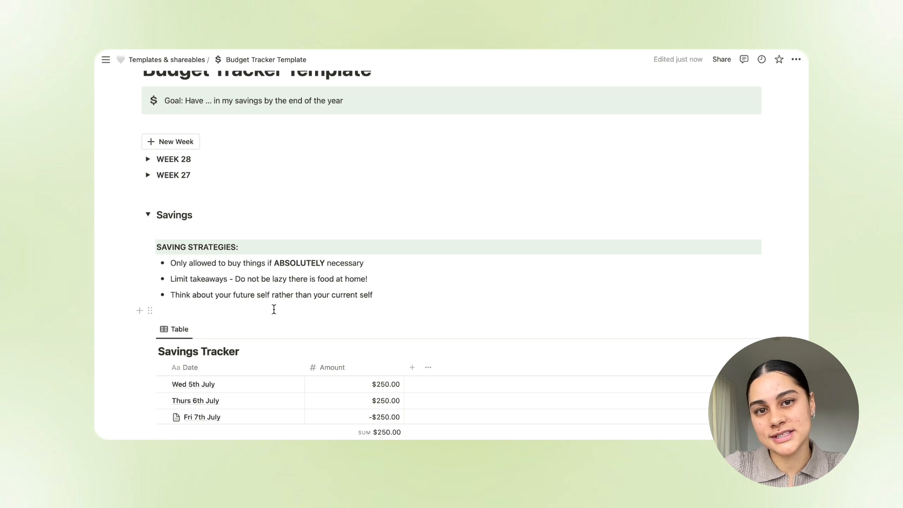
scroll(274, 310, down, 5)
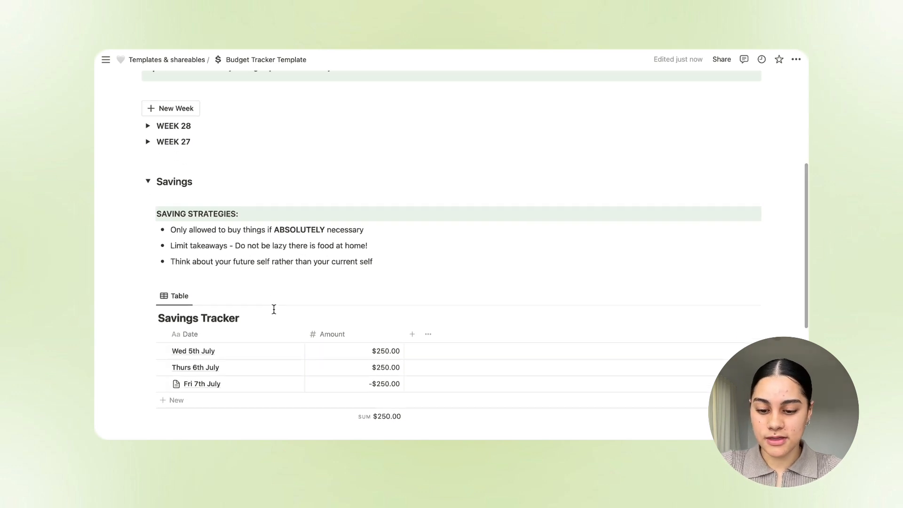
scroll(274, 309, down, 1)
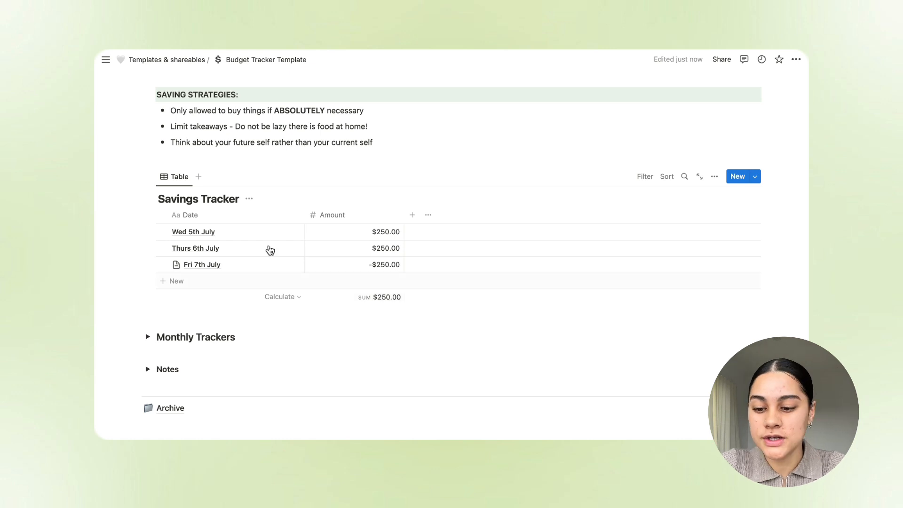
scroll(207, 167, up, 3)
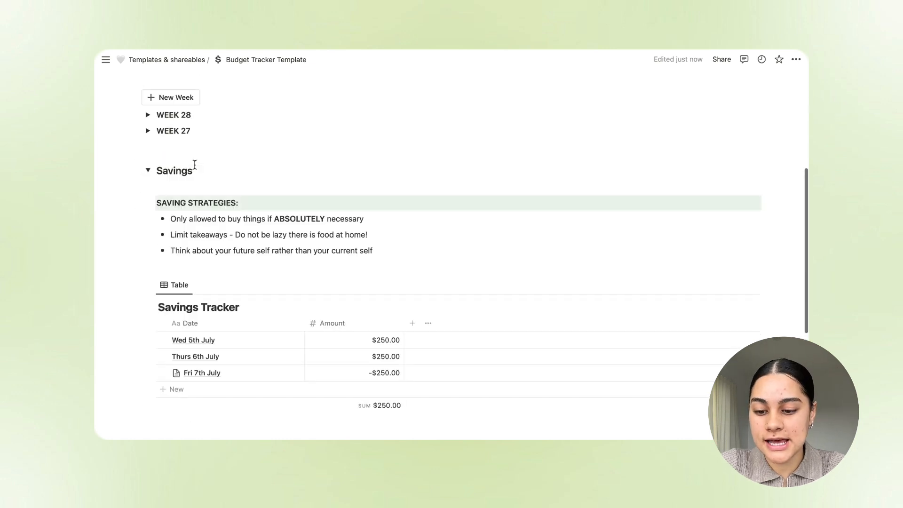
click(148, 176)
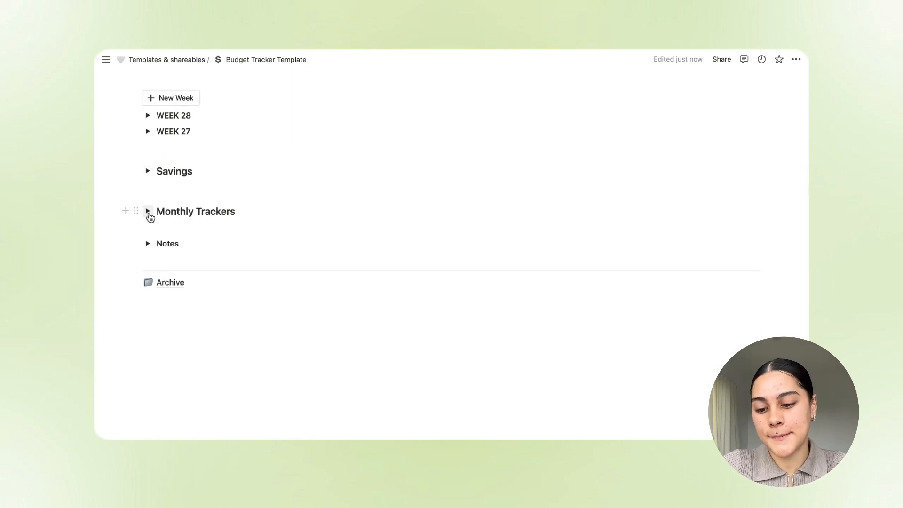
Step: Open the Monthly Income Tracker under Monthly Trackers and enter $3,000 for January and $4,000 for February as how much was made
click(149, 212)
scroll(150, 218, down, 1)
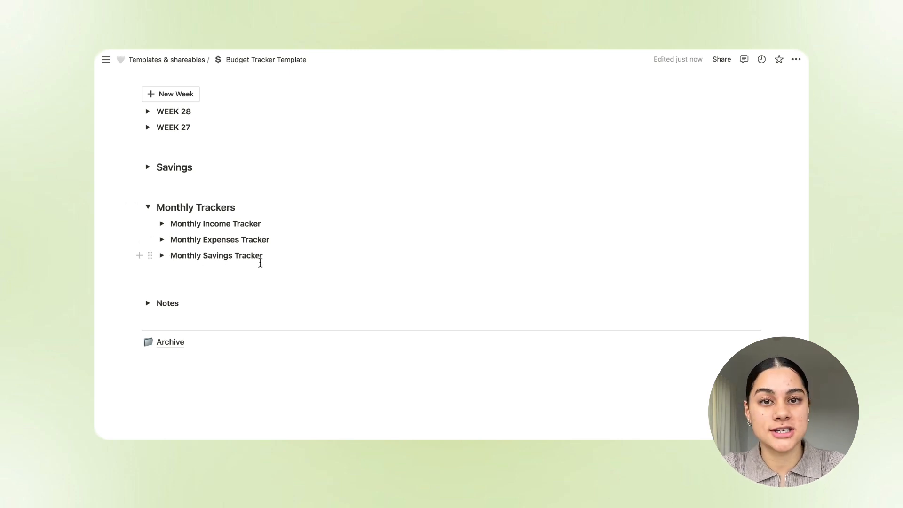
click(162, 225)
scroll(164, 228, down, 4)
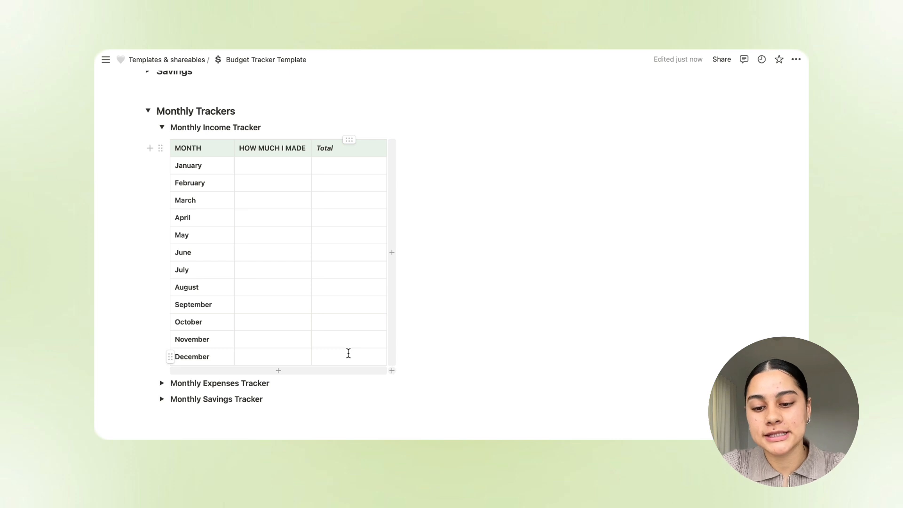
click(250, 165)
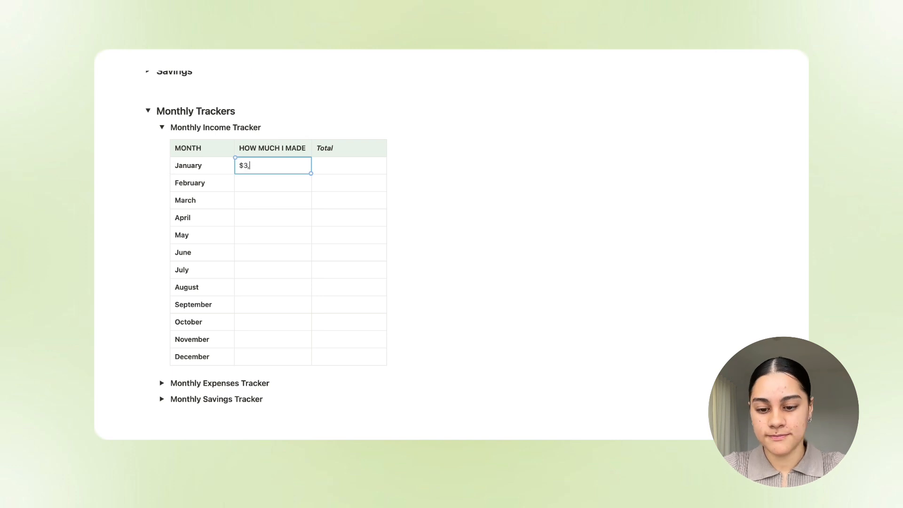
text($3,000)
click(248, 184)
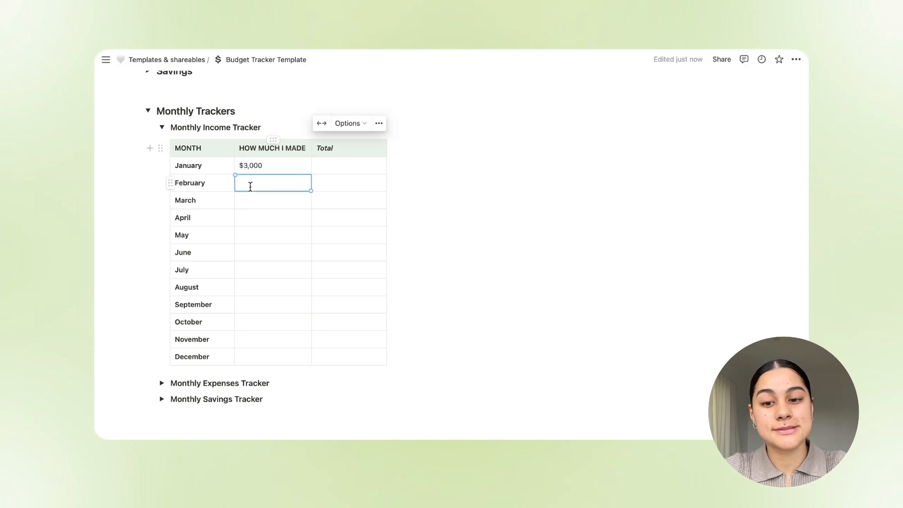
text($)
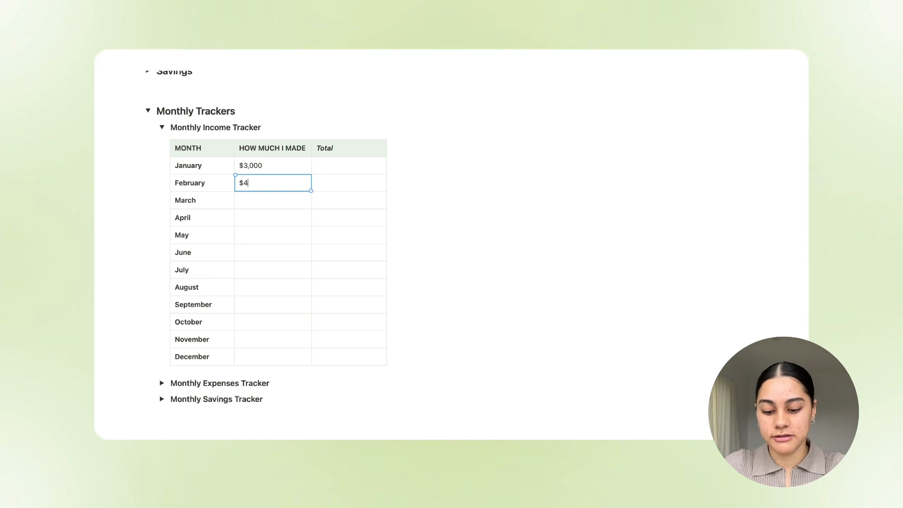
text(4,000)
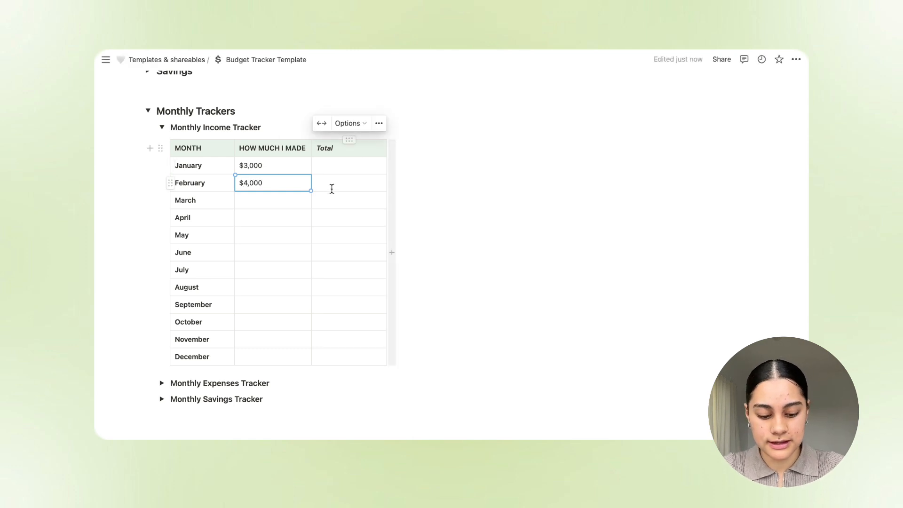
Step: Set February's Total in the Monthly Income Tracker to $7,000 and collapse the tracker
click(326, 181)
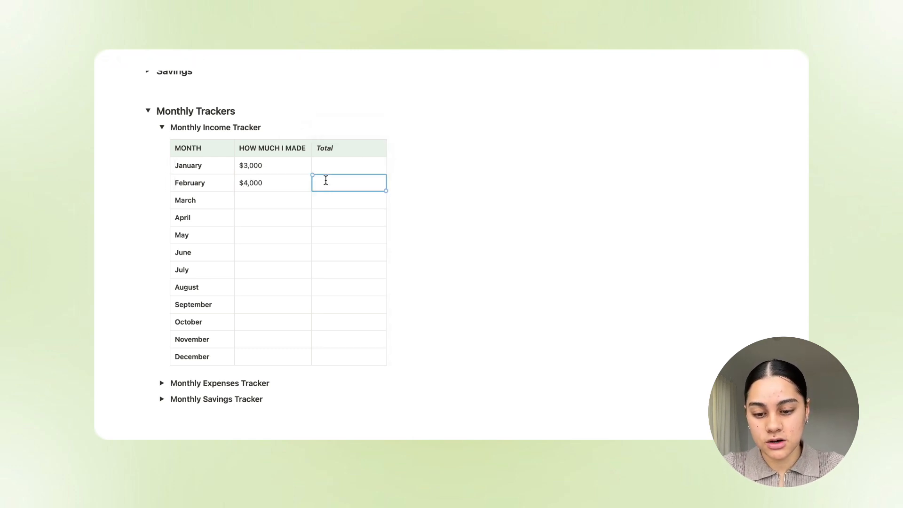
text($7,0)
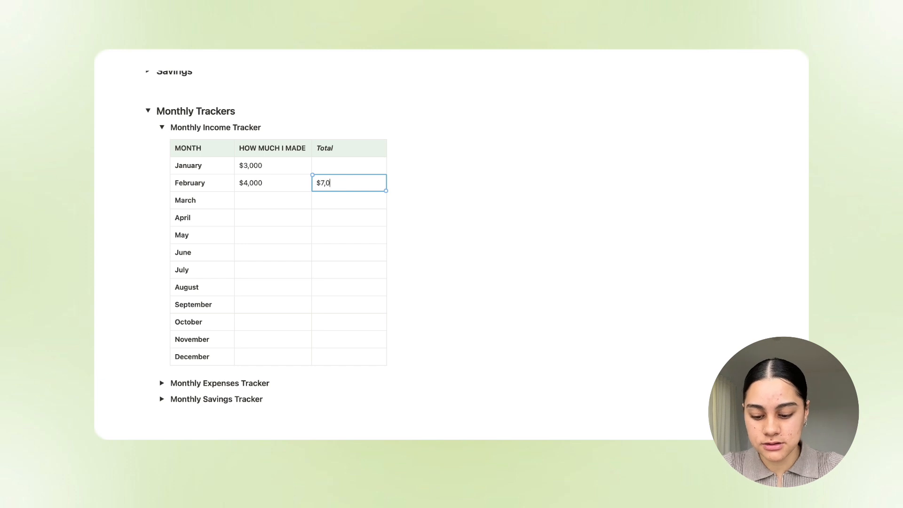
text(00)
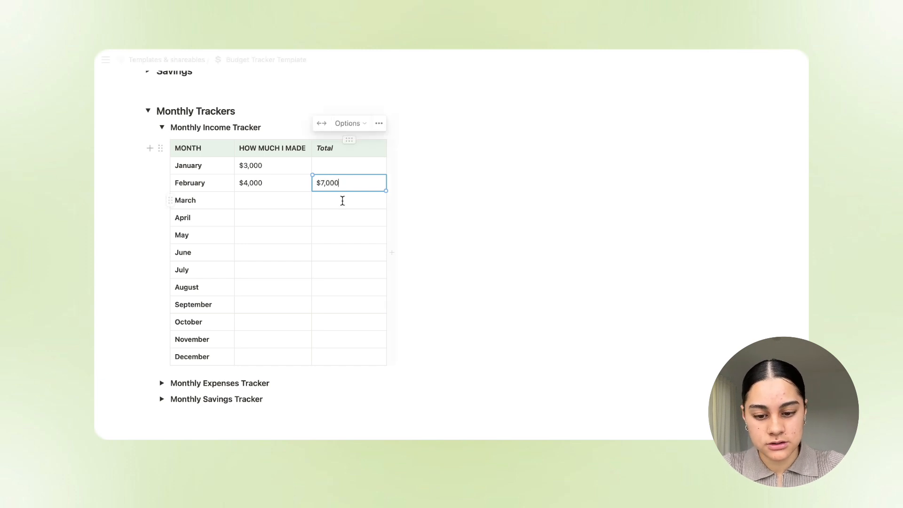
click(272, 200)
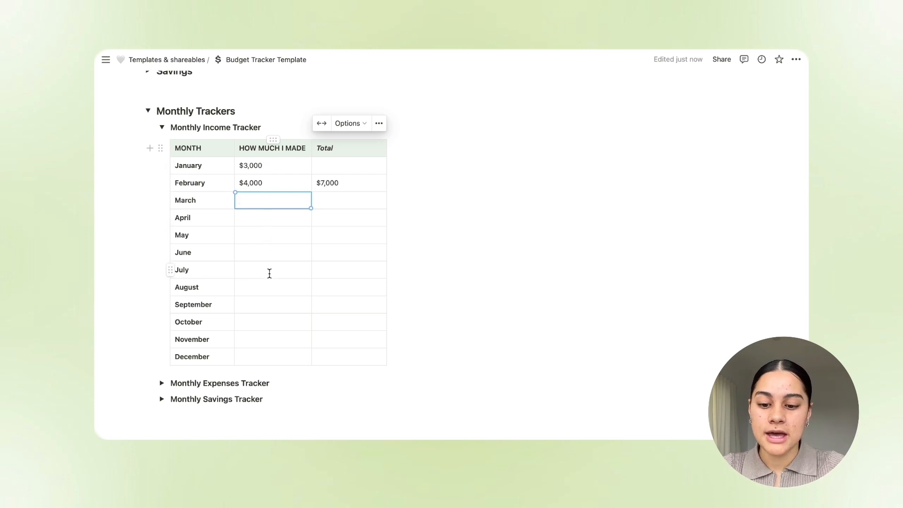
click(332, 359)
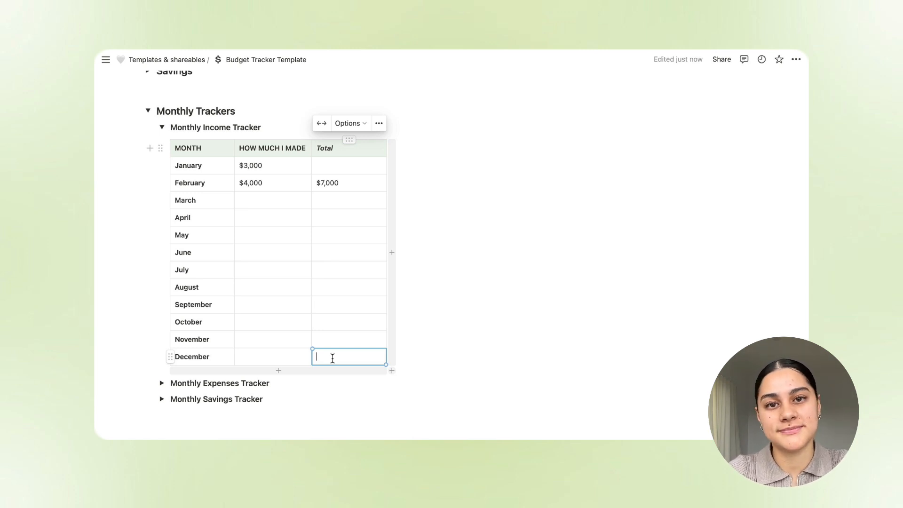
click(162, 128)
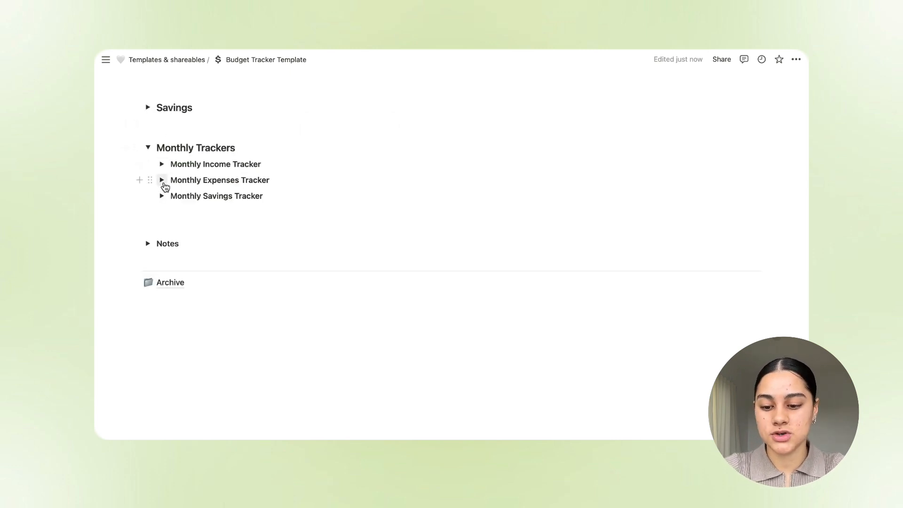
Step: Expand the Monthly Expenses Tracker and examine its monthly spending and Total columns
click(162, 181)
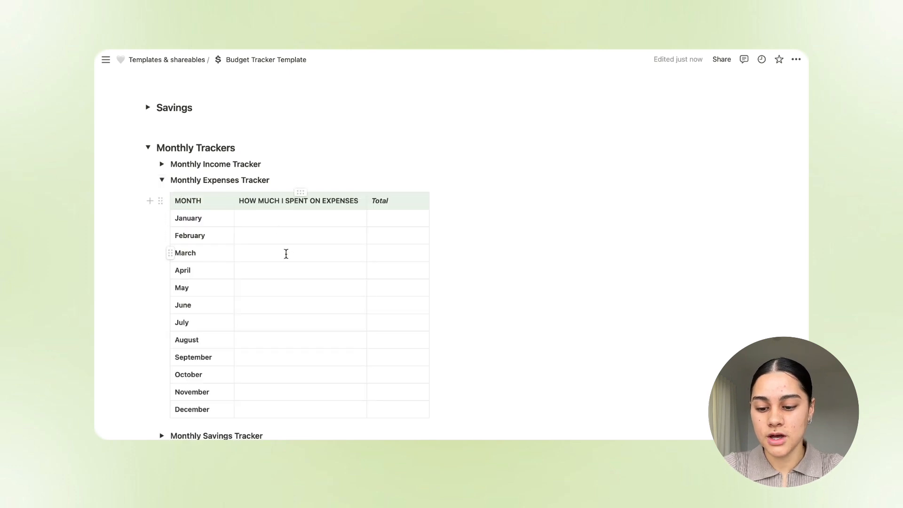
scroll(286, 254, down, 3)
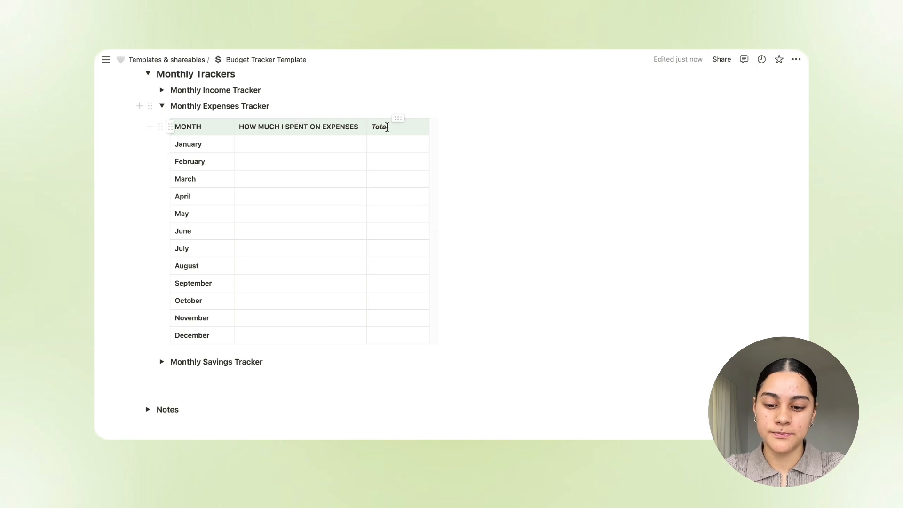
click(264, 145)
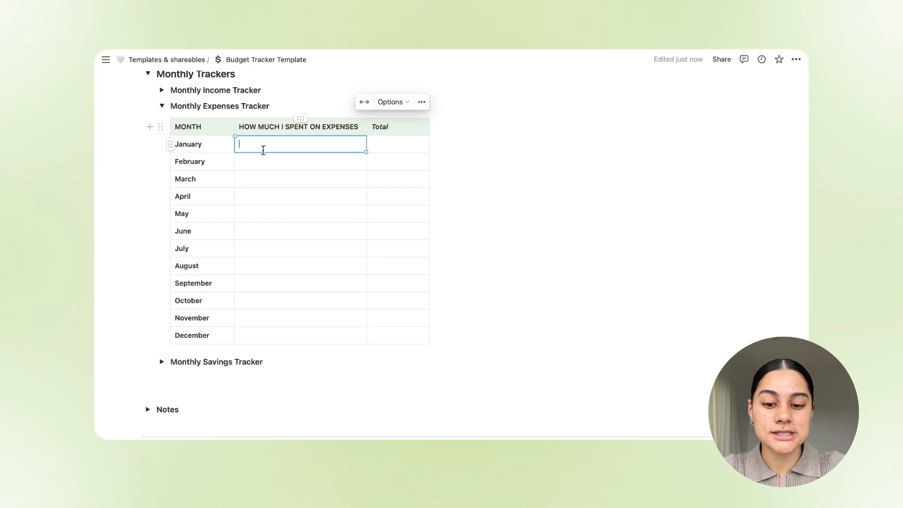
click(383, 165)
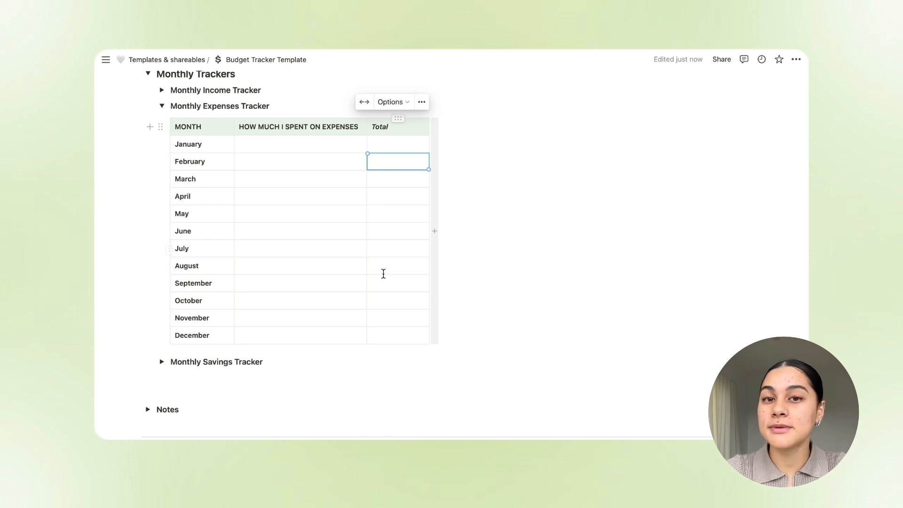
Step: Switch from the Monthly Expenses Tracker to the Monthly Savings Tracker, review its table, and collapse the Monthly Trackers section
click(379, 338)
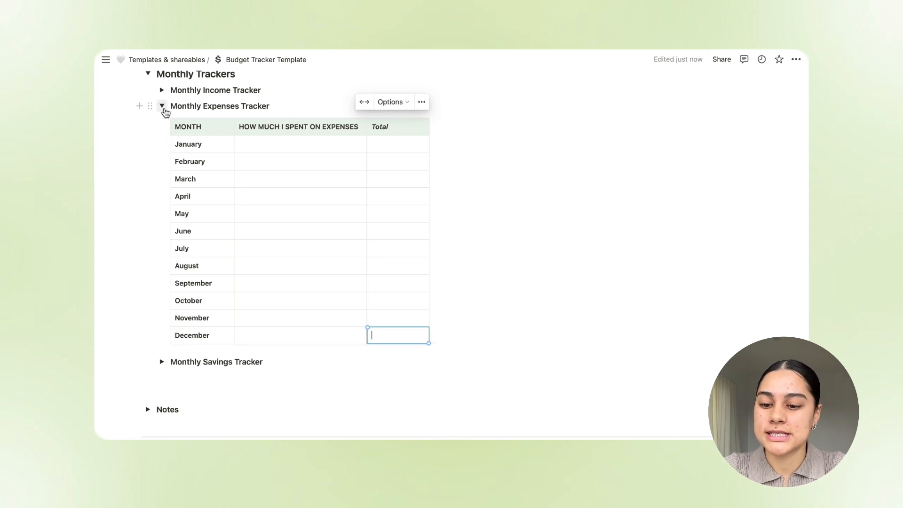
click(163, 106)
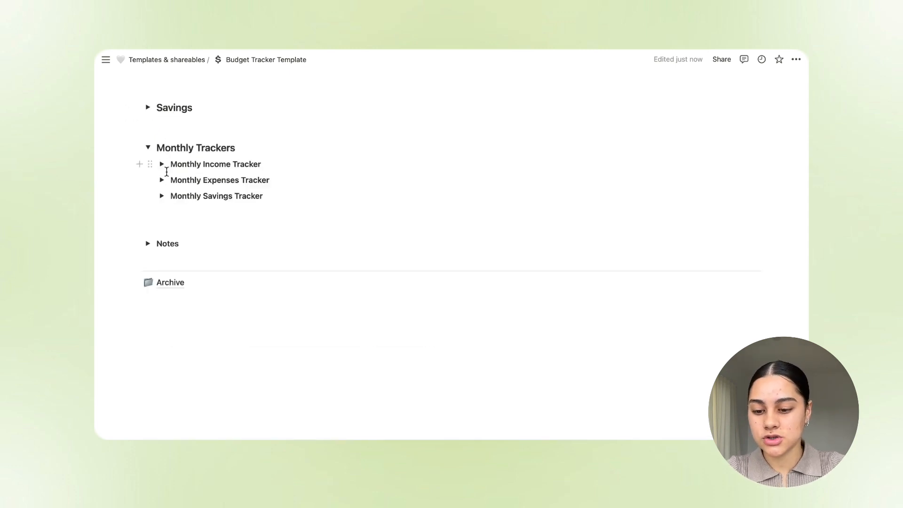
click(163, 197)
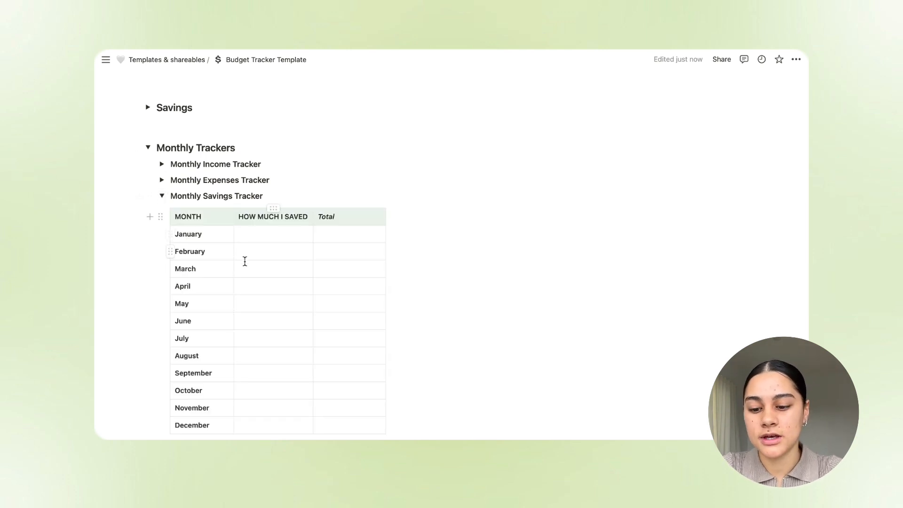
scroll(244, 260, down, 2)
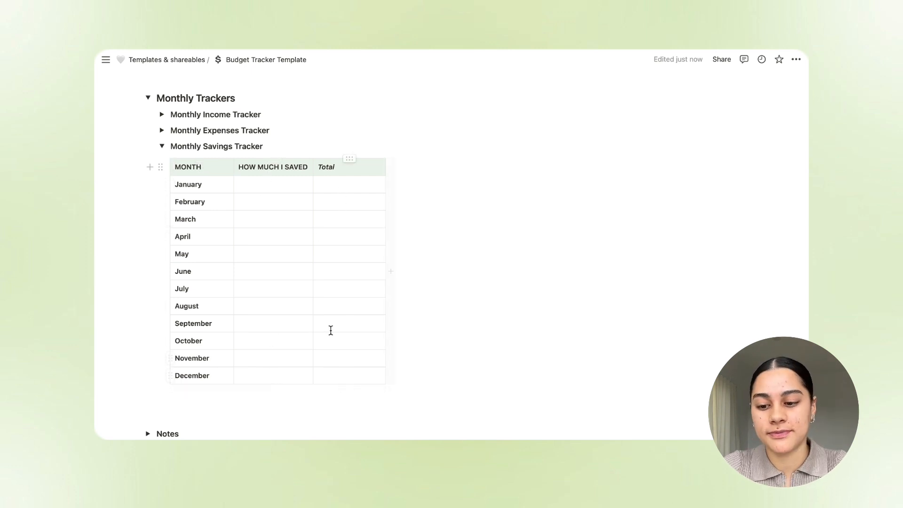
click(163, 147)
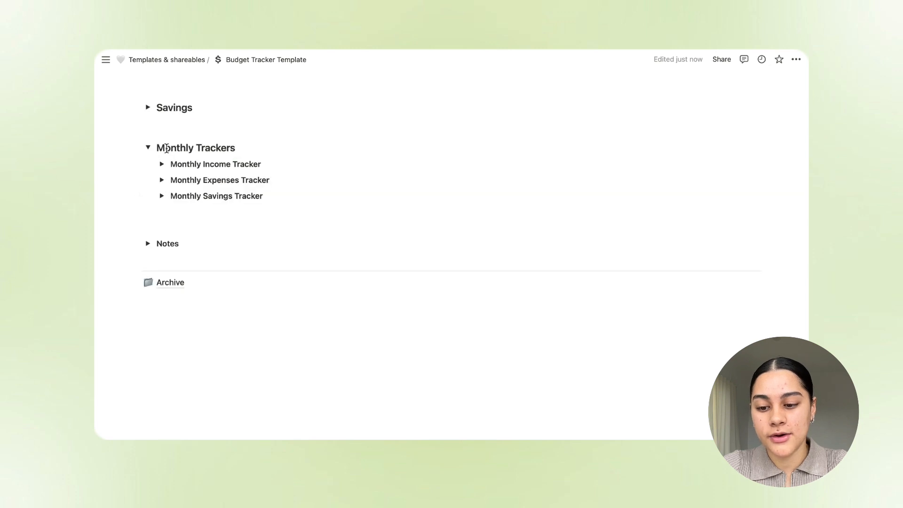
click(150, 147)
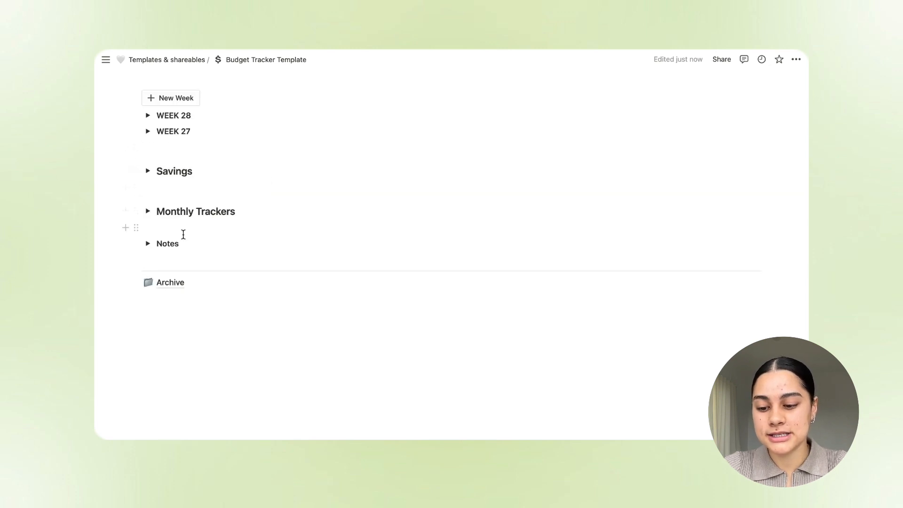
Step: Expand the Notes section to view its writing area and collapse it again
click(148, 243)
click(171, 262)
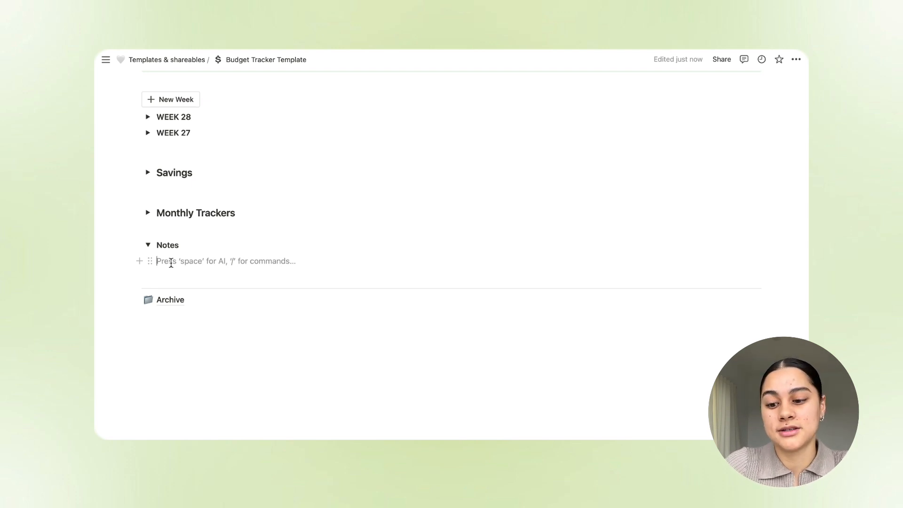
click(148, 245)
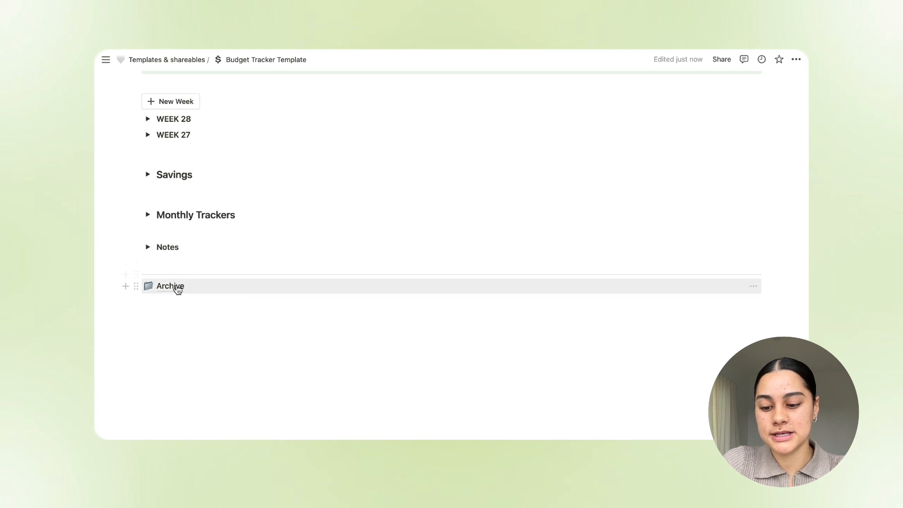
Step: Open the Archive page, examine the month toggles under 2023, including July, and collapse 2023
click(177, 288)
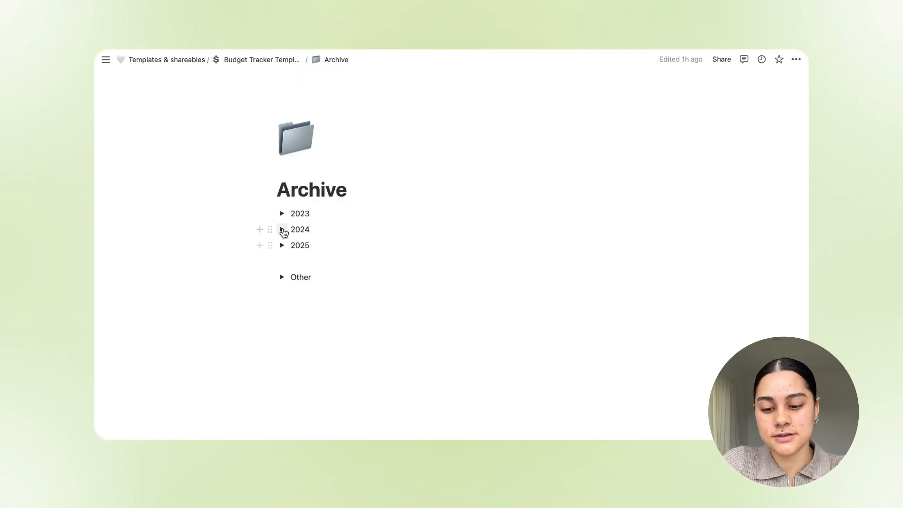
click(283, 214)
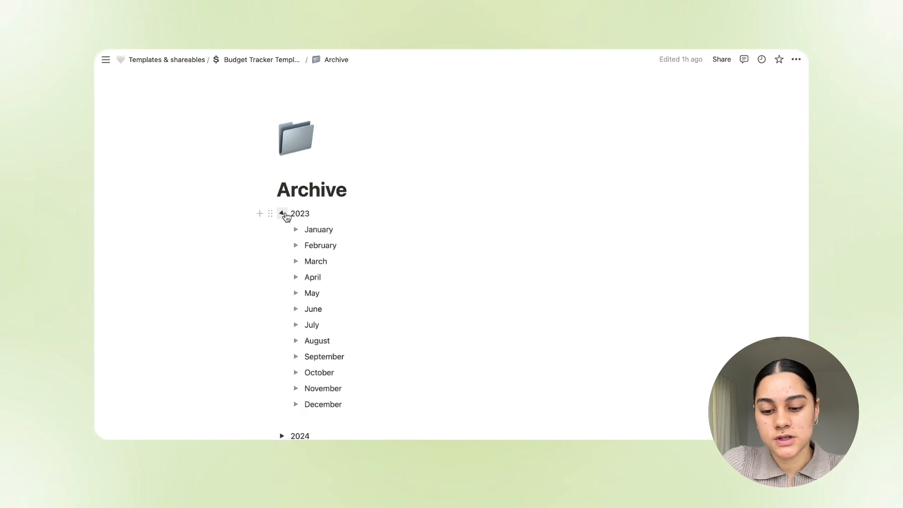
scroll(303, 234, down, 2)
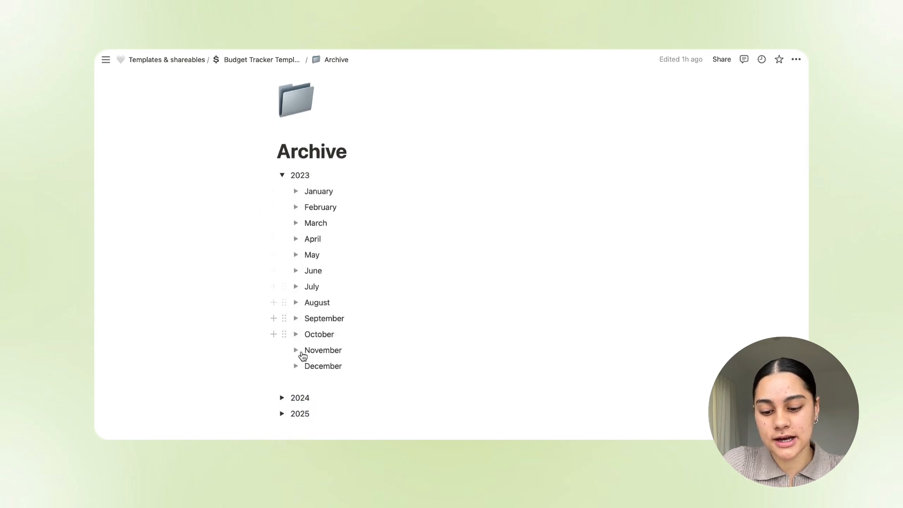
click(297, 287)
click(297, 287)
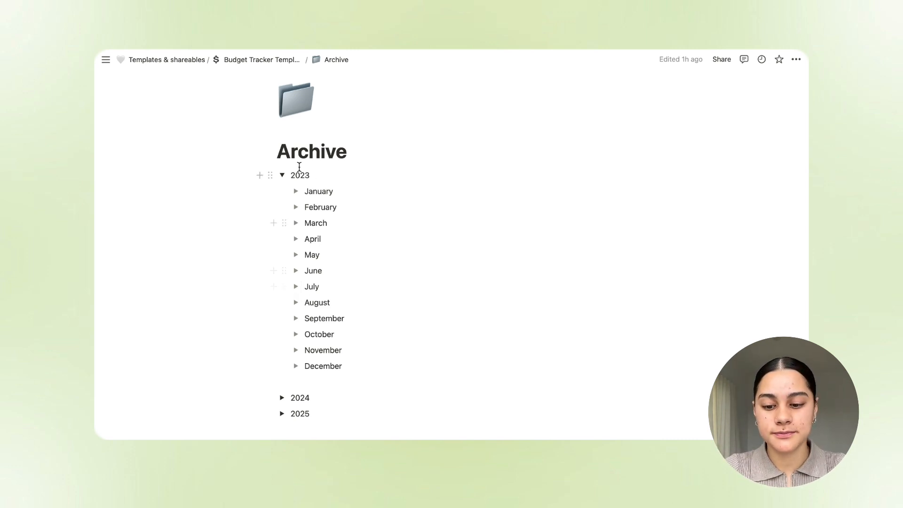
click(282, 175)
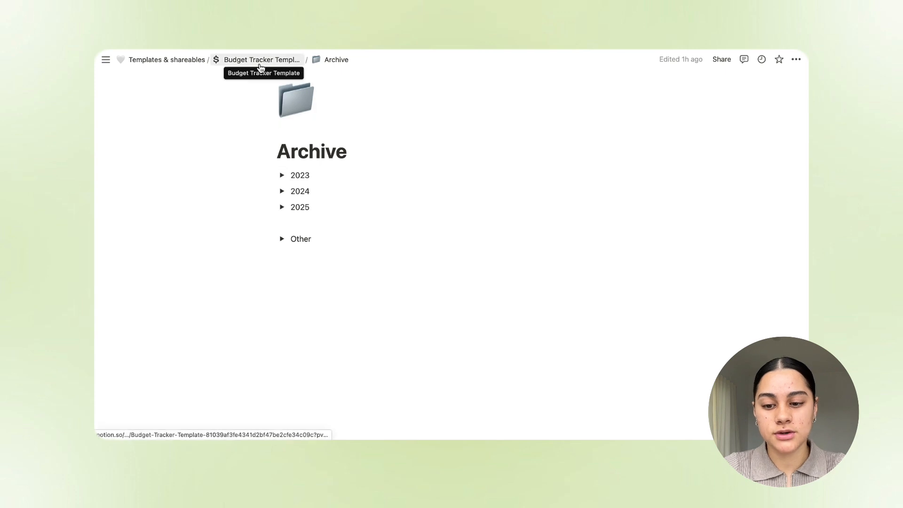
Step: Return to the Budget Tracker Template page and move the WEEK 27 toggle into the Archive page
click(286, 66)
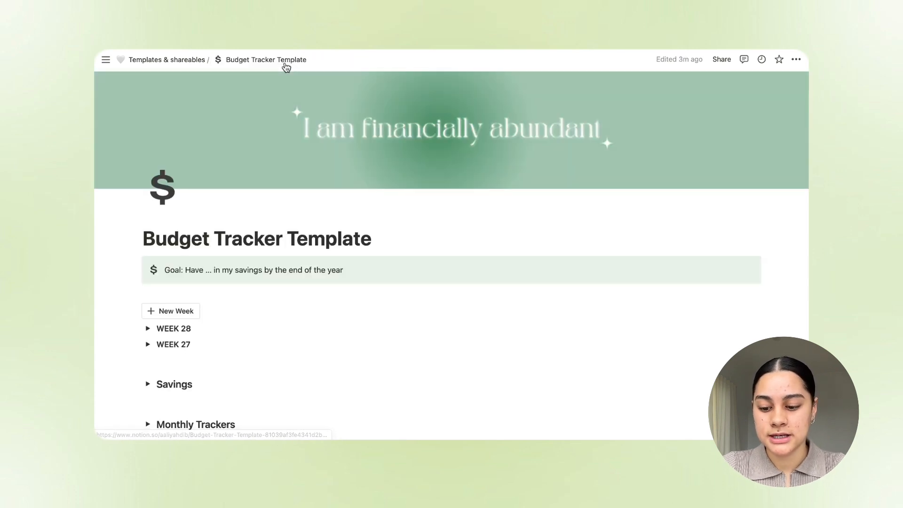
scroll(220, 354, down, 2)
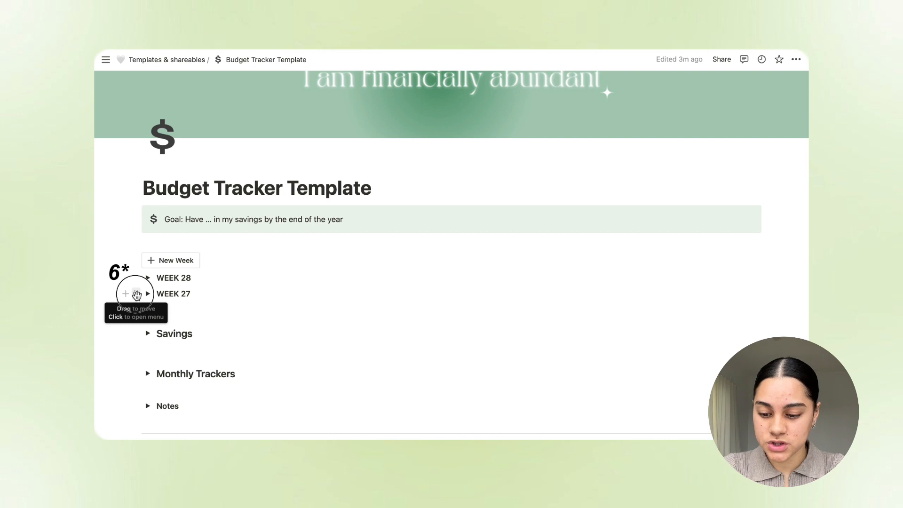
drag(137, 294, 161, 284)
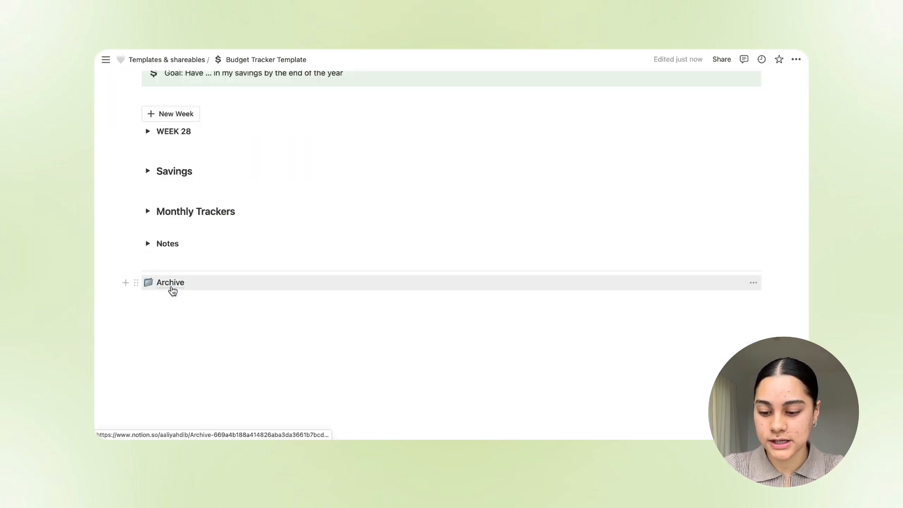
Step: Open the Archive page and move the WEEK 27 toggle from the end of the page into the 2023 toggle
click(172, 291)
scroll(337, 310, down, 3)
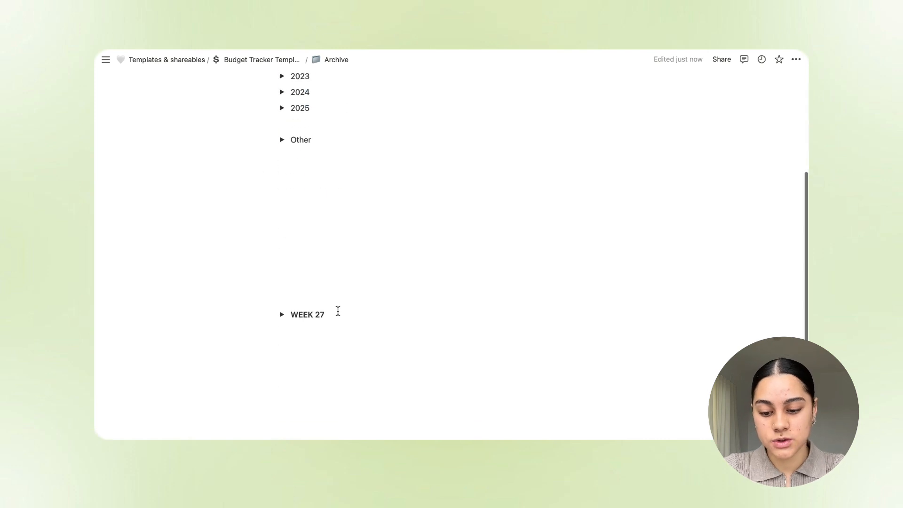
drag(270, 315, 284, 175)
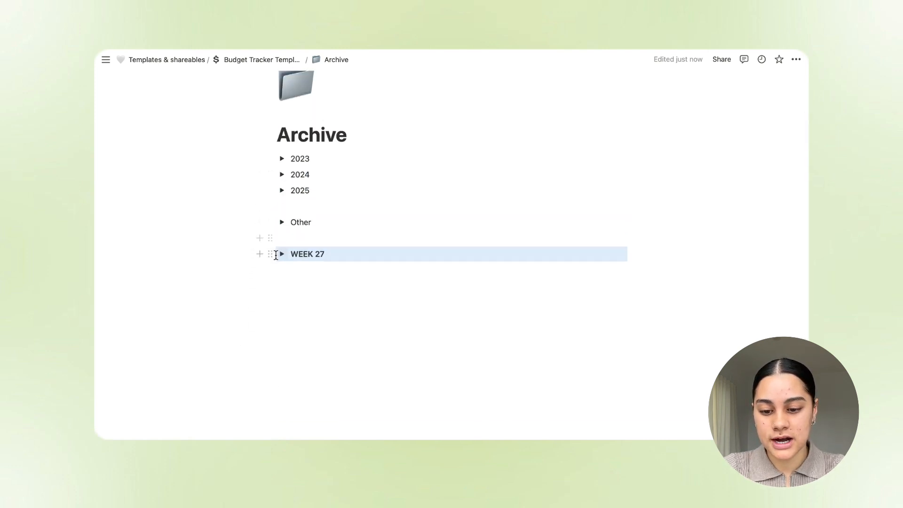
drag(275, 255, 298, 157)
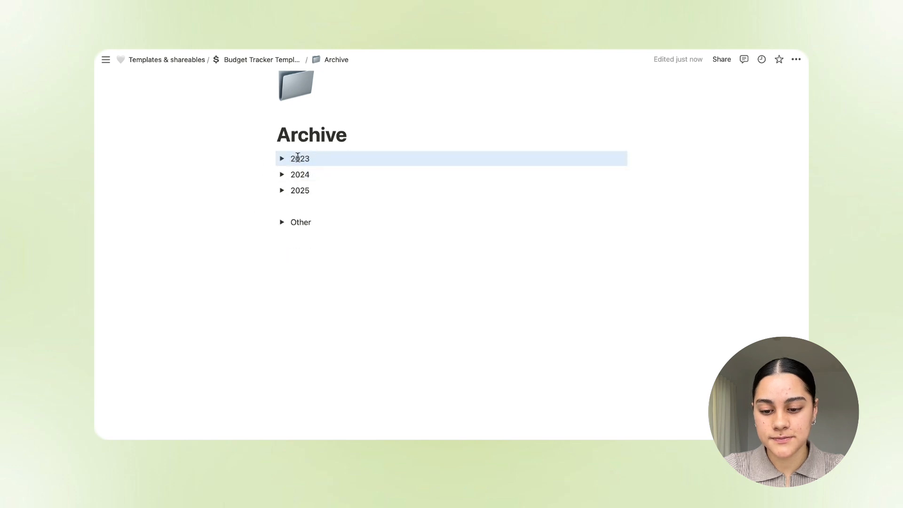
Step: Expand 2023, move the WEEK 27 toggle into its July toggle, and expand July to show the archived week
click(282, 160)
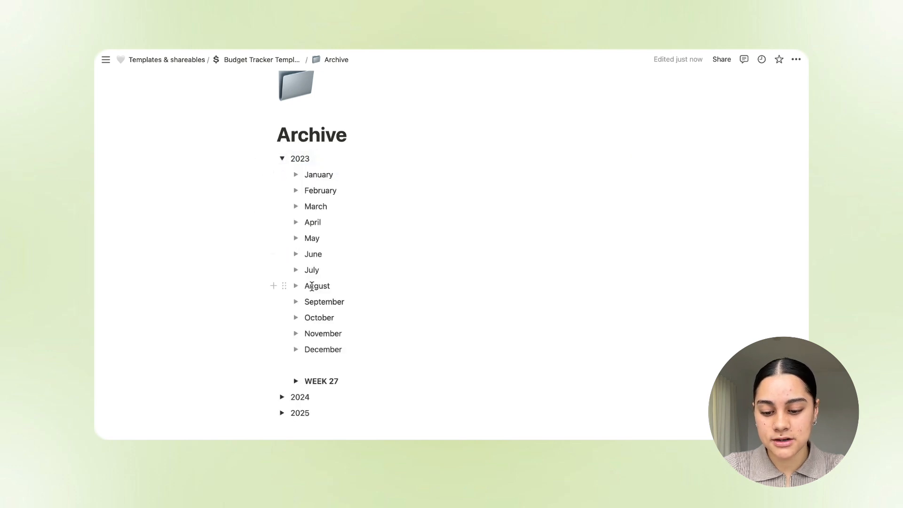
scroll(306, 301, down, 2)
click(285, 330)
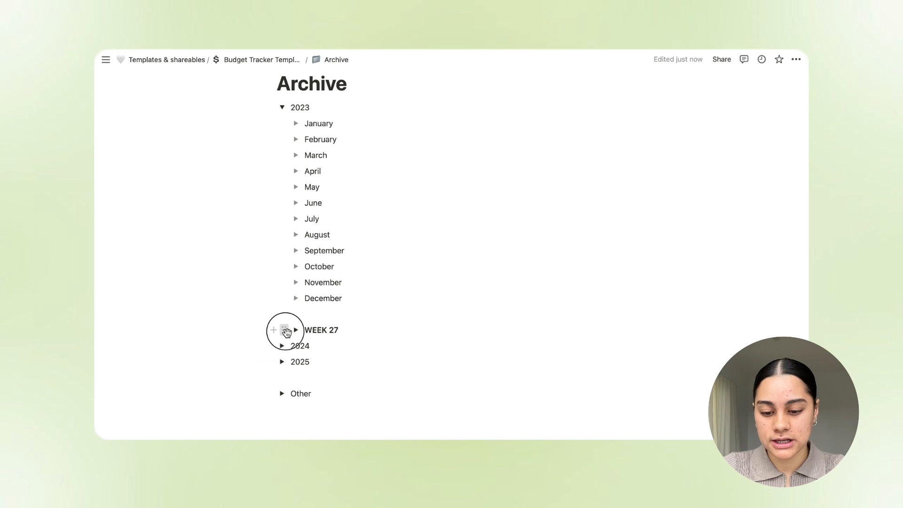
drag(286, 331, 312, 221)
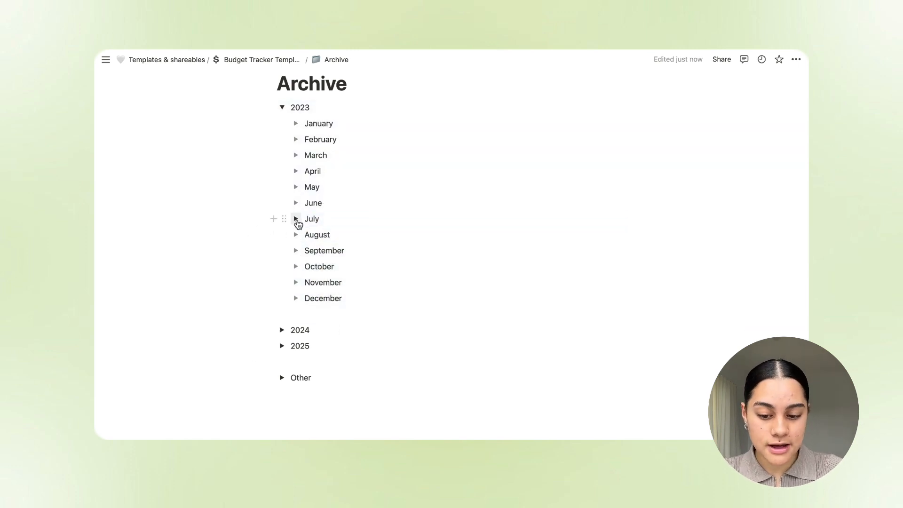
click(296, 219)
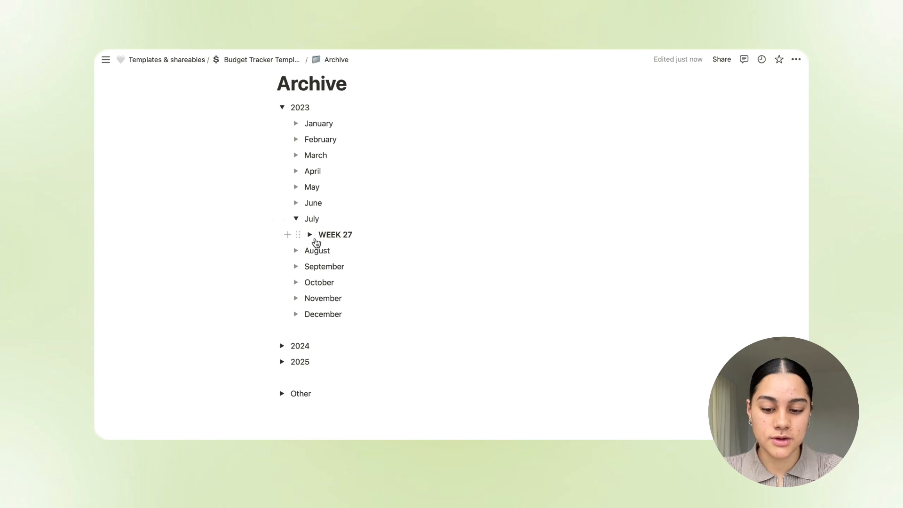